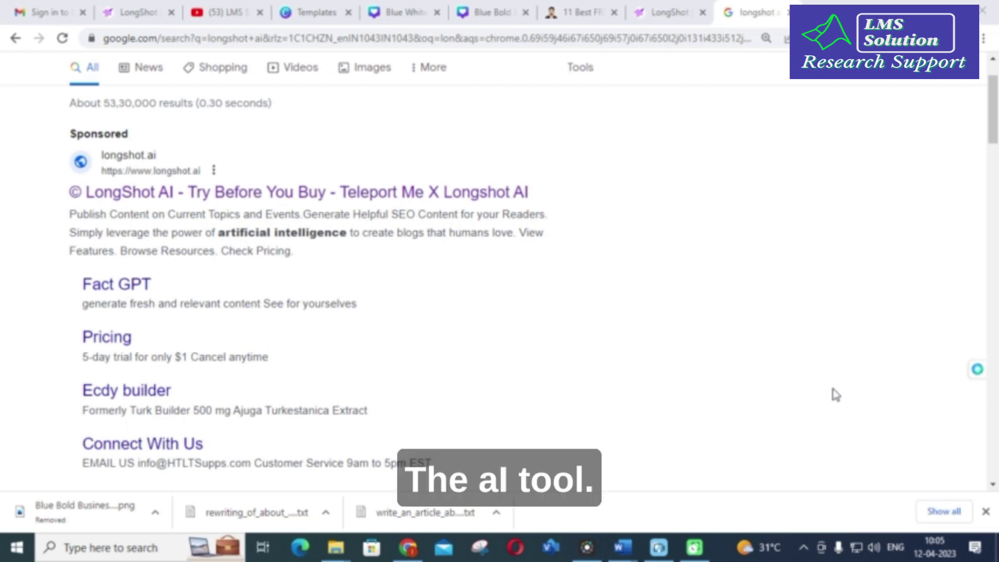
- Open the sponsored LongShot AI result from the Google results for 'longshot ai'
{"action": "left_click", "coordinate": [145, 193]}
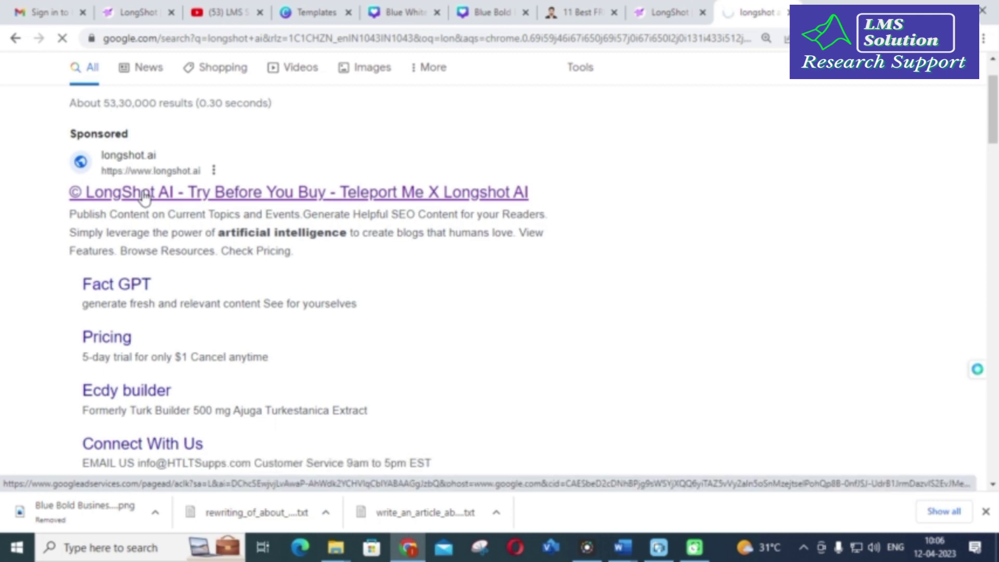
- Scroll to the email sign-up box on the LongShot home page, then switch to Gmail
{"action": "scroll", "coordinate": [354, 260], "scroll_direction": "down", "scroll_amount": 4}
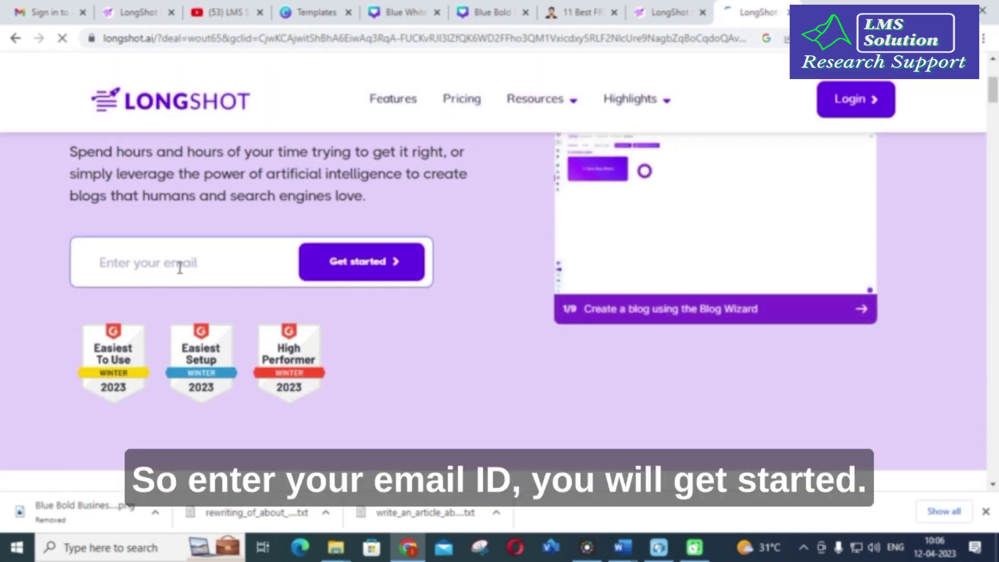
{"action": "left_click", "coordinate": [33, 8]}
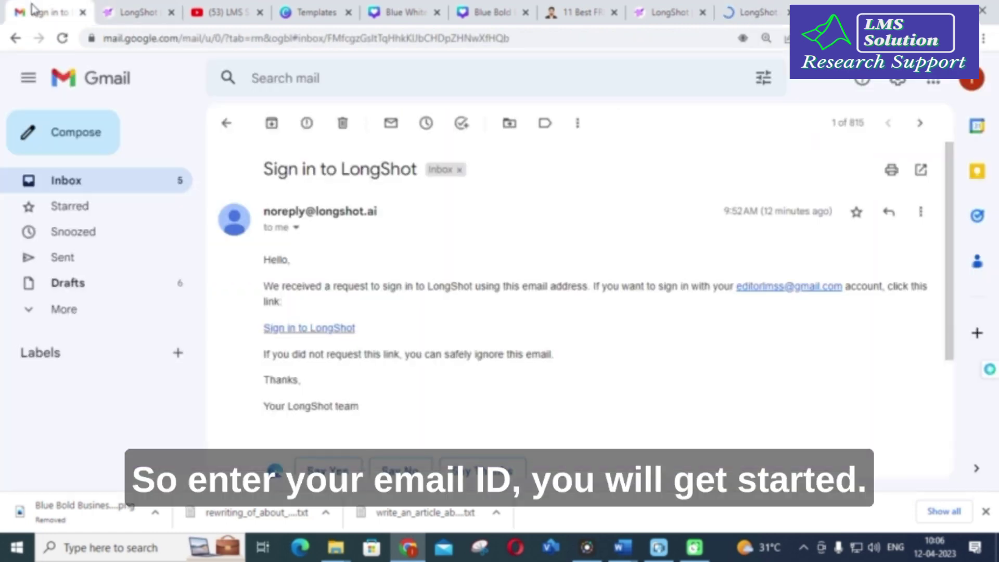
- Review the 'Sign in to LongShot' email in Gmail, then return to the LongShot tab
{"action": "scroll", "coordinate": [329, 283], "scroll_direction": "down", "scroll_amount": 3}
{"action": "scroll", "coordinate": [346, 239], "scroll_direction": "up", "scroll_amount": 3}
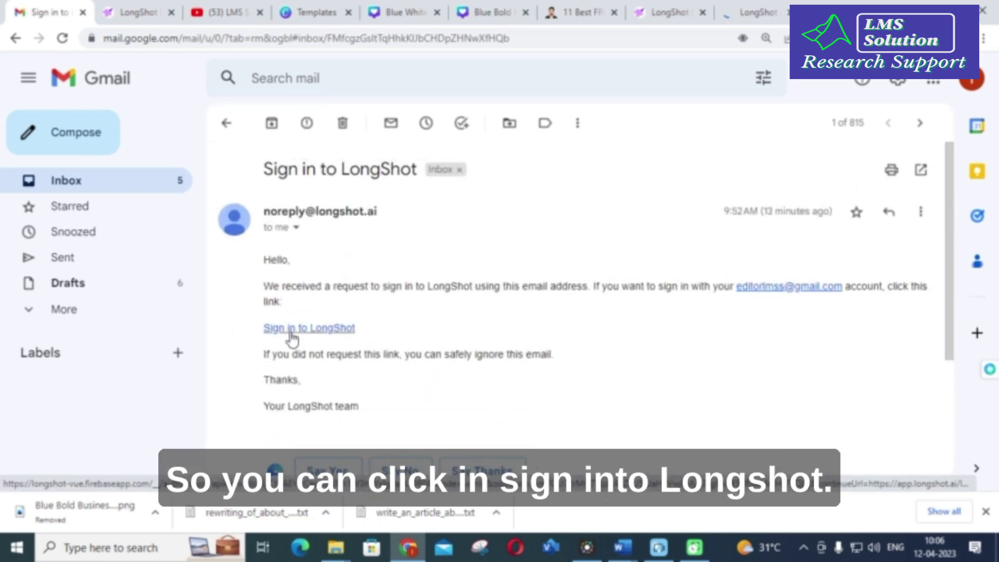
{"action": "left_click", "coordinate": [672, 12]}
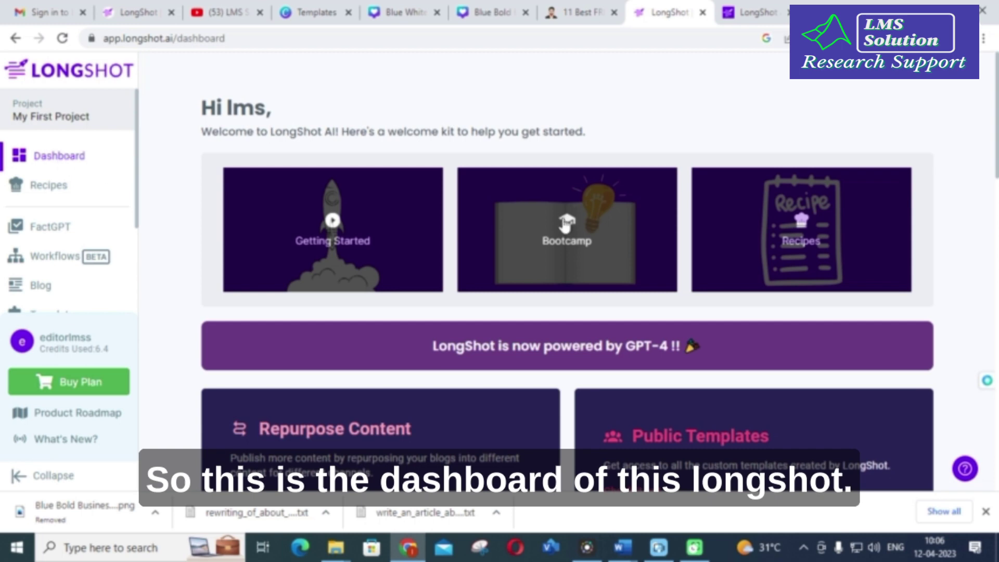
{"action": "scroll", "coordinate": [428, 182], "scroll_direction": "down", "scroll_amount": 1}
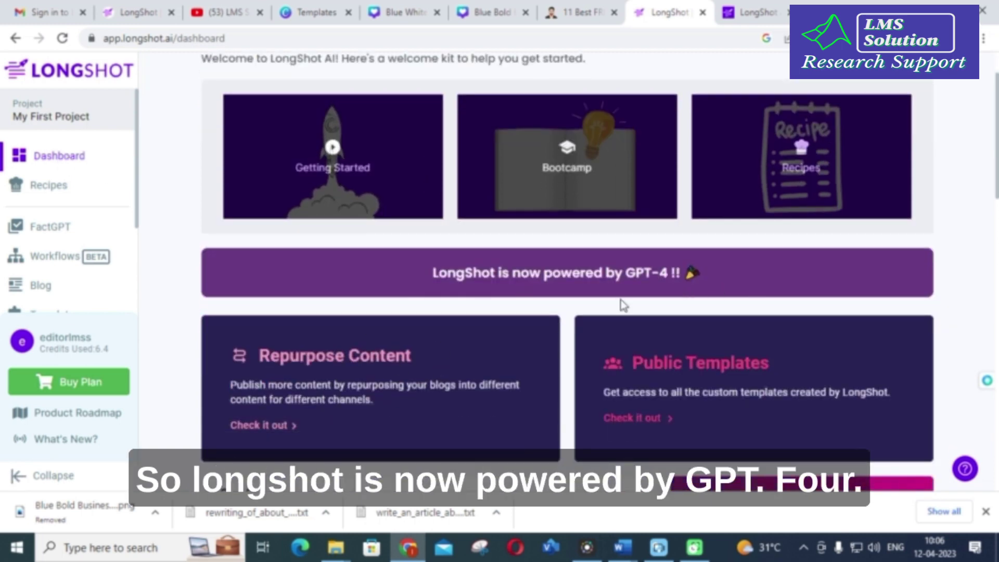
{"action": "scroll", "coordinate": [311, 332], "scroll_direction": "up", "scroll_amount": 1}
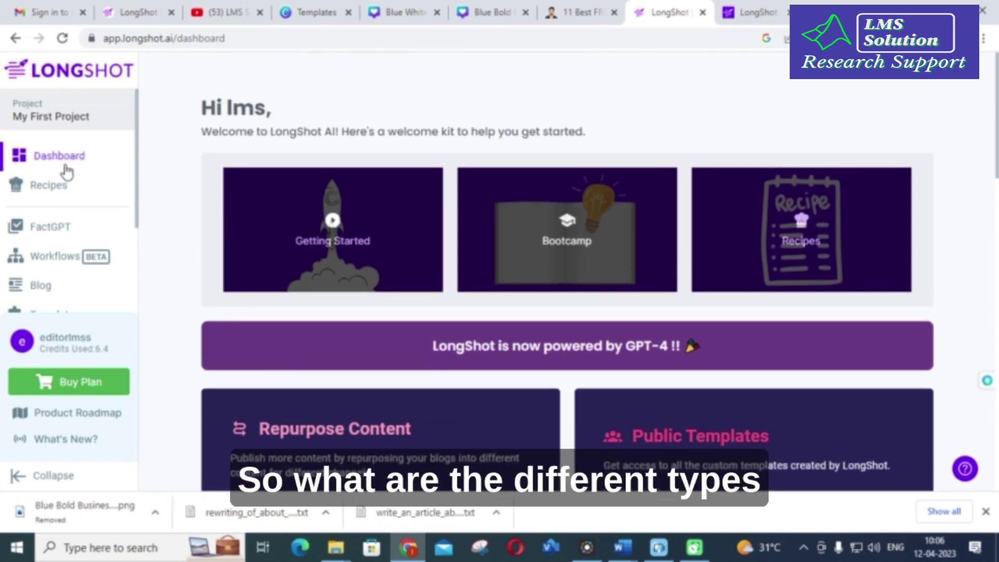
{"action": "scroll", "coordinate": [63, 177], "scroll_direction": "down", "scroll_amount": 2}
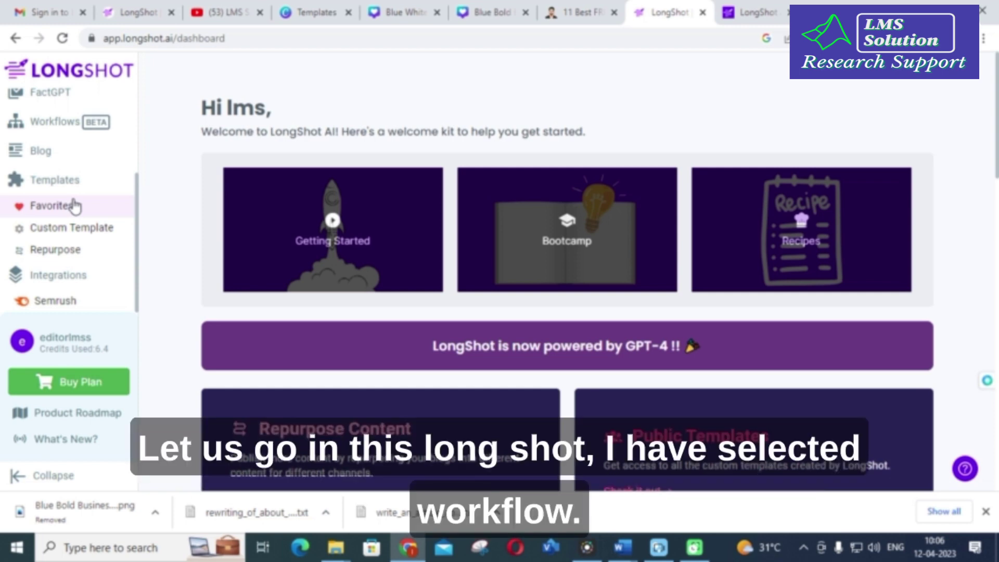
{"action": "scroll", "coordinate": [79, 211], "scroll_direction": "up", "scroll_amount": 2}
{"action": "scroll", "coordinate": [357, 296], "scroll_direction": "down", "scroll_amount": 6}
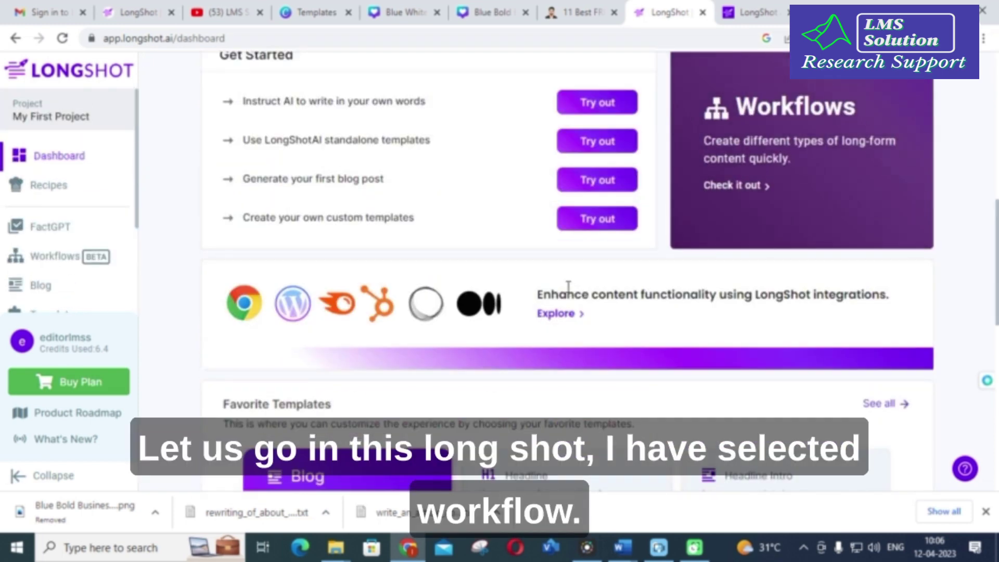
{"action": "scroll", "coordinate": [570, 293], "scroll_direction": "up", "scroll_amount": 1}
{"action": "scroll", "coordinate": [570, 292], "scroll_direction": "up", "scroll_amount": 2}
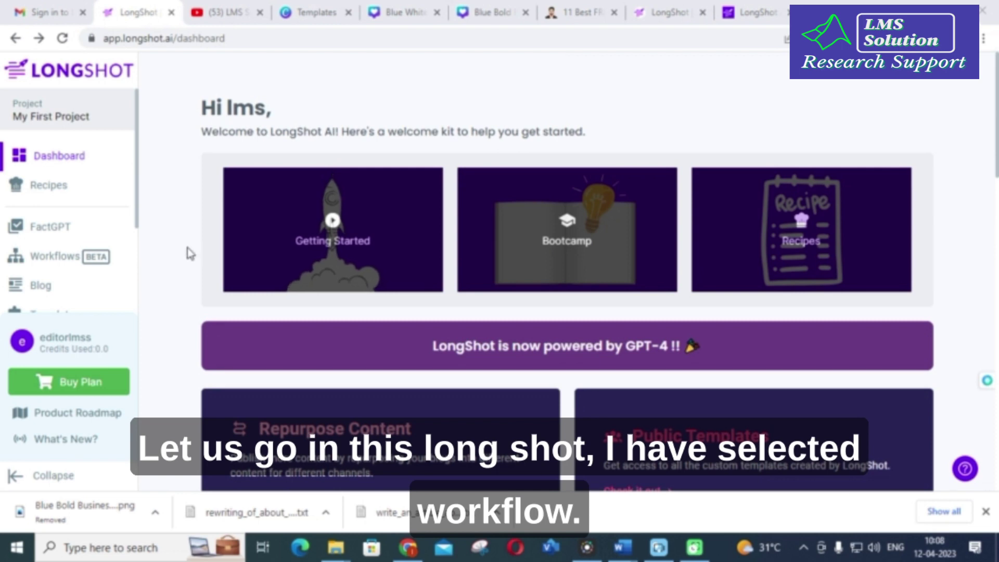
{"action": "left_click", "coordinate": [49, 264]}
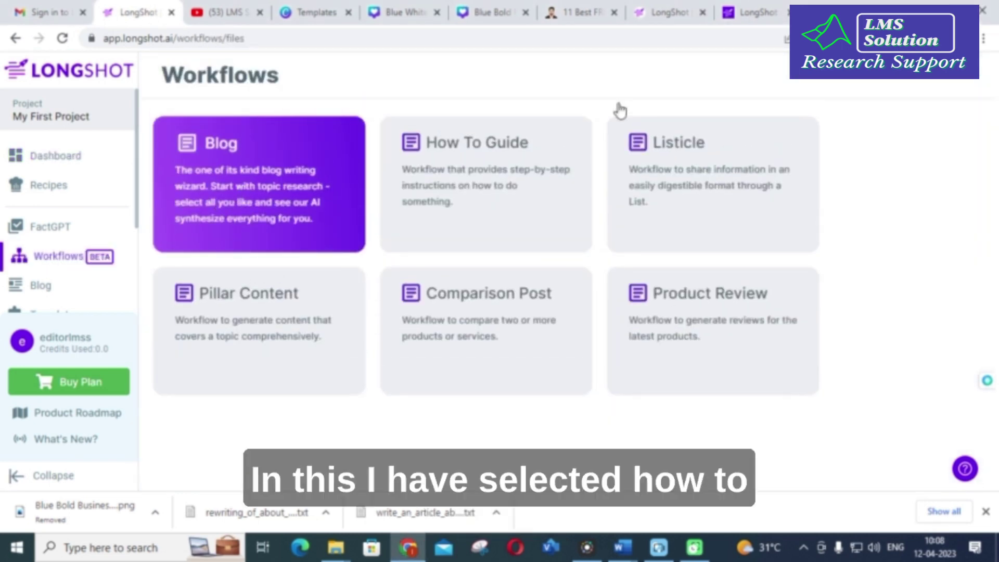
- Start the How To Guide workflow and bring up the generated solar panel Step 2 outline
{"action": "left_click", "coordinate": [451, 196]}
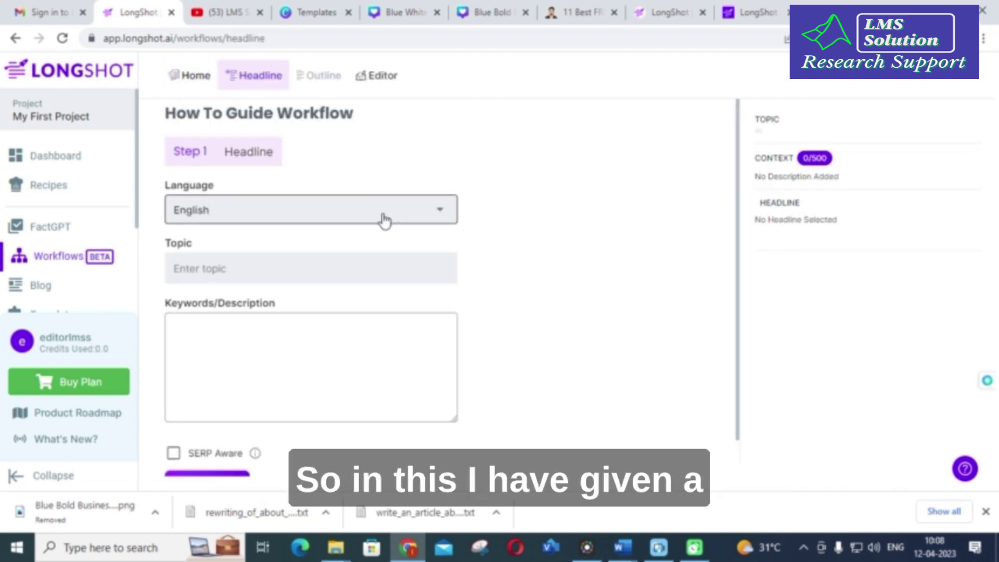
{"action": "left_click", "coordinate": [669, 12]}
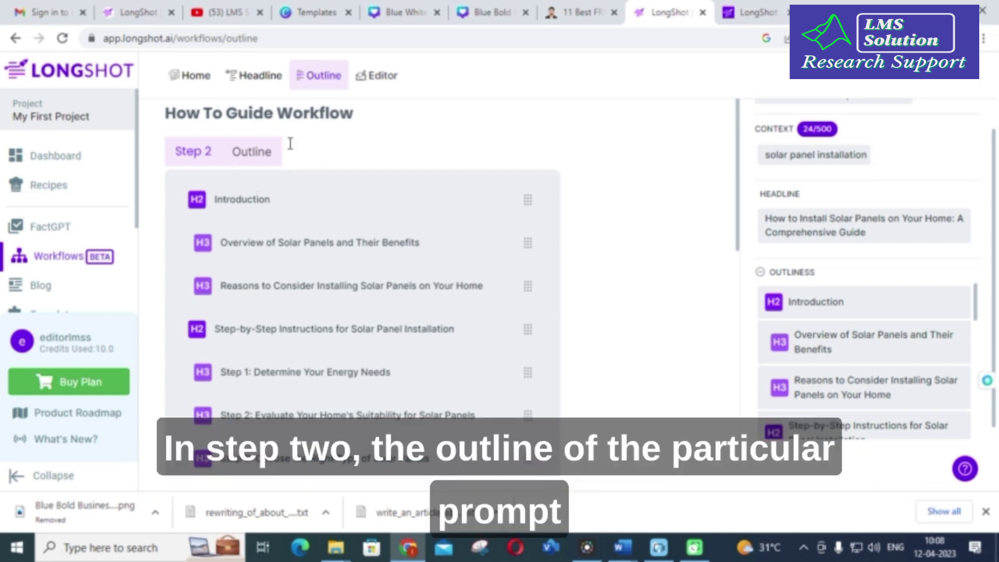
- Scroll through the generated solar panel installation outline
{"action": "scroll", "coordinate": [329, 144], "scroll_direction": "down", "scroll_amount": 2}
{"action": "scroll", "coordinate": [325, 147], "scroll_direction": "up", "scroll_amount": 2}
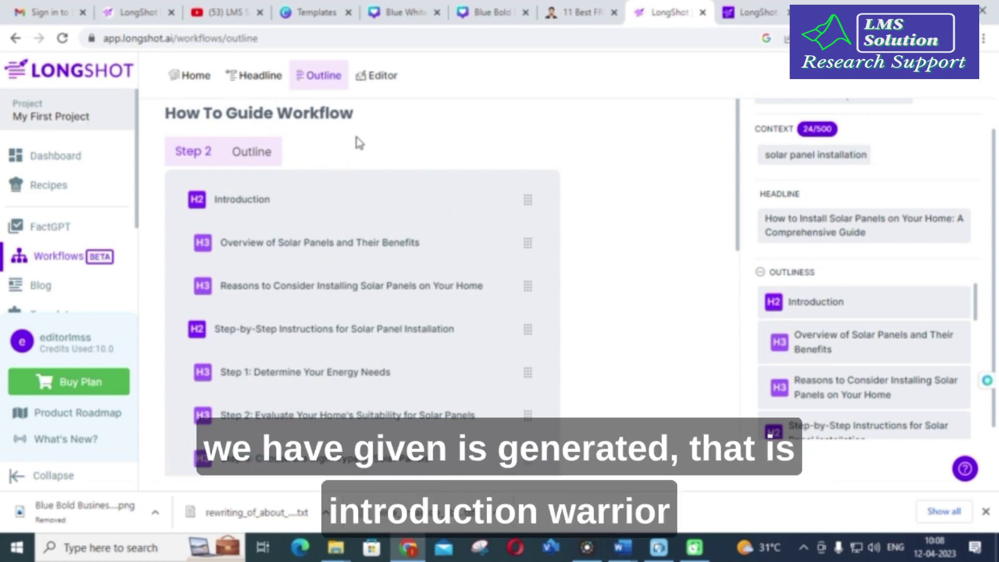
{"action": "scroll", "coordinate": [359, 143], "scroll_direction": "down", "scroll_amount": 4}
{"action": "scroll", "coordinate": [273, 143], "scroll_direction": "up", "scroll_amount": 2}
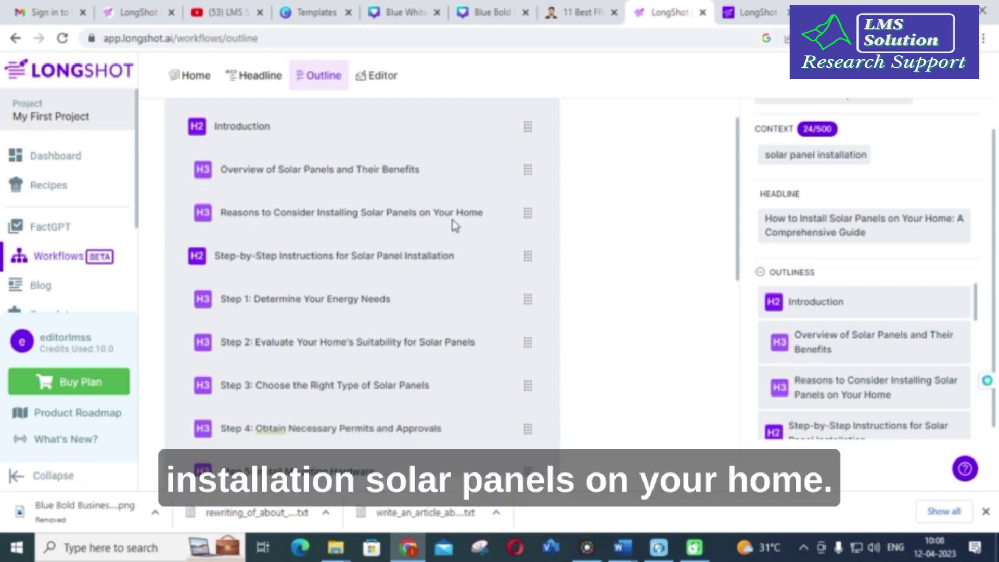
{"action": "scroll", "coordinate": [314, 261], "scroll_direction": "down", "scroll_amount": 3}
{"action": "scroll", "coordinate": [271, 217], "scroll_direction": "up", "scroll_amount": 2}
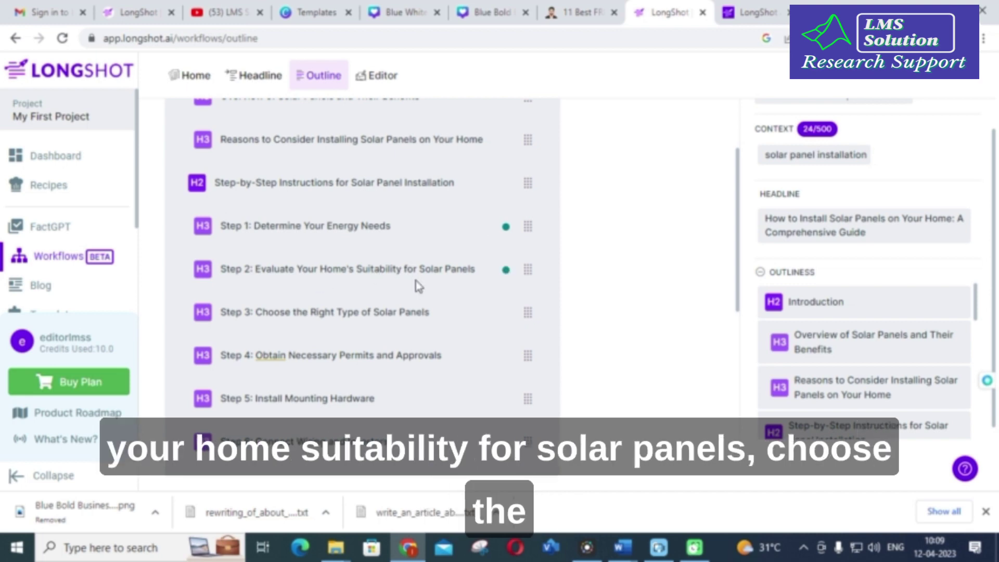
{"action": "scroll", "coordinate": [314, 281], "scroll_direction": "down", "scroll_amount": 1}
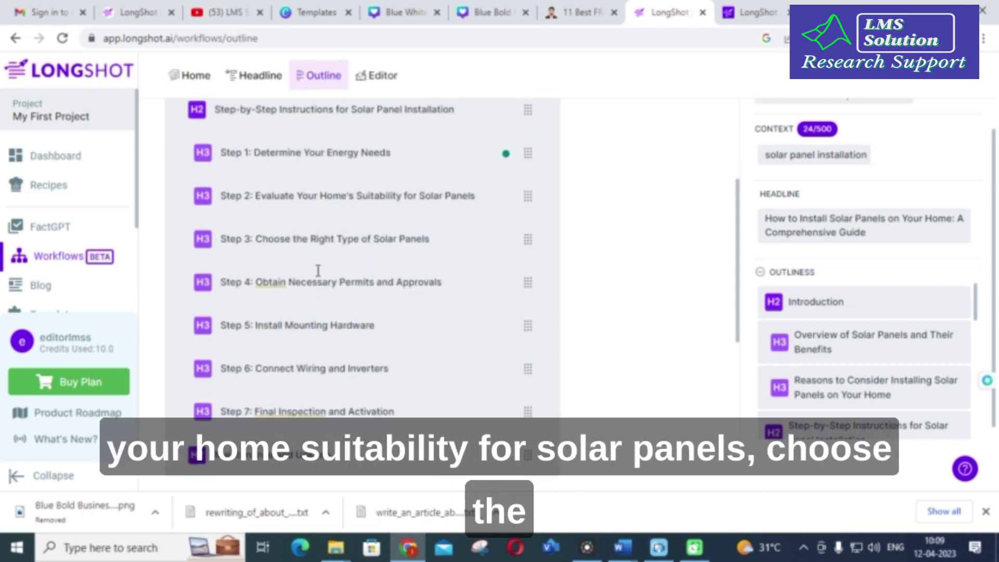
{"action": "scroll", "coordinate": [363, 285], "scroll_direction": "down", "scroll_amount": 1}
- View the writing suggestion for Final Inspection and return to the Workflows list
{"action": "left_click", "coordinate": [296, 340]}
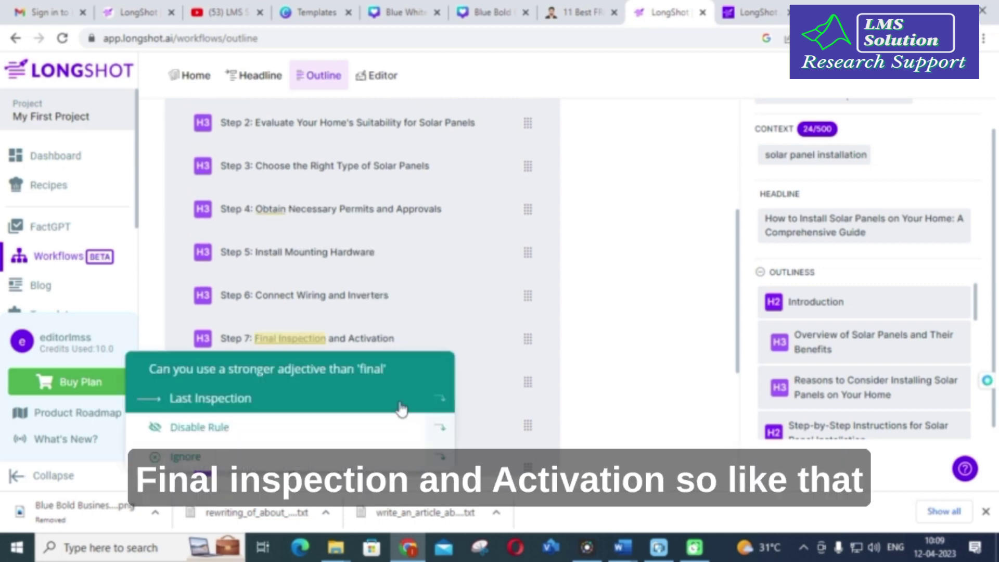
{"action": "scroll", "coordinate": [468, 306], "scroll_direction": "down", "scroll_amount": 1}
{"action": "scroll", "coordinate": [462, 316], "scroll_direction": "down", "scroll_amount": 2}
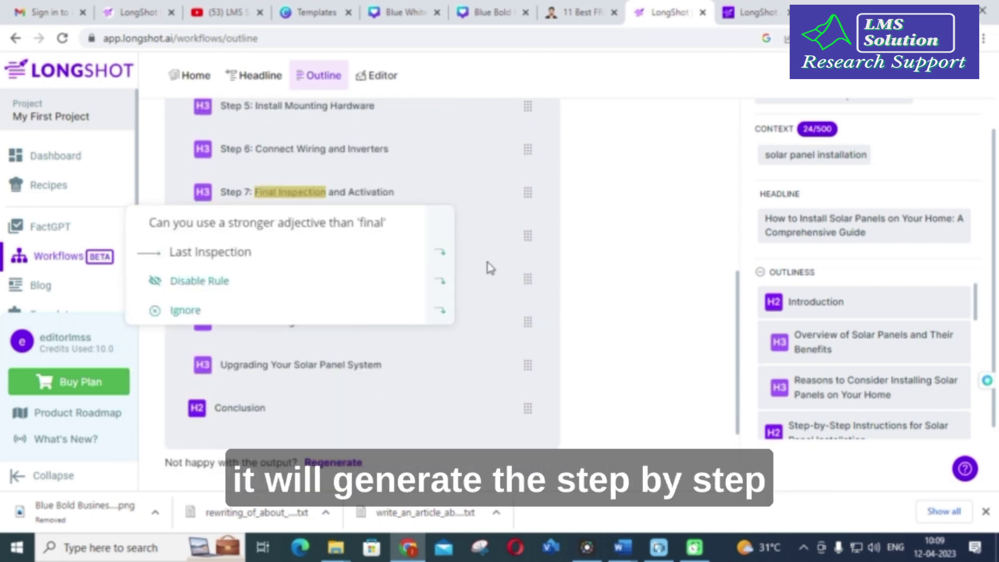
{"action": "scroll", "coordinate": [406, 253], "scroll_direction": "up", "scroll_amount": 7}
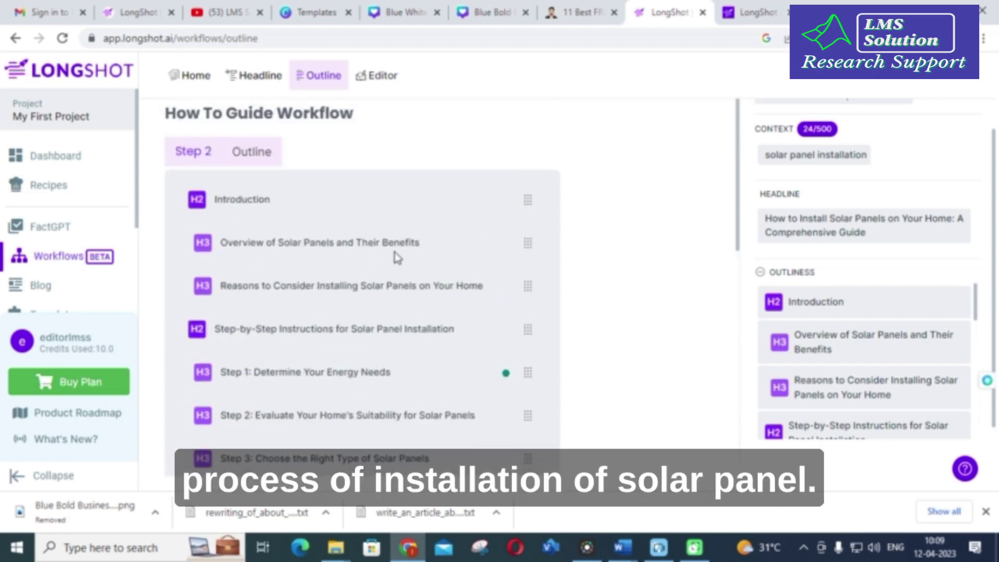
{"action": "left_click", "coordinate": [47, 265]}
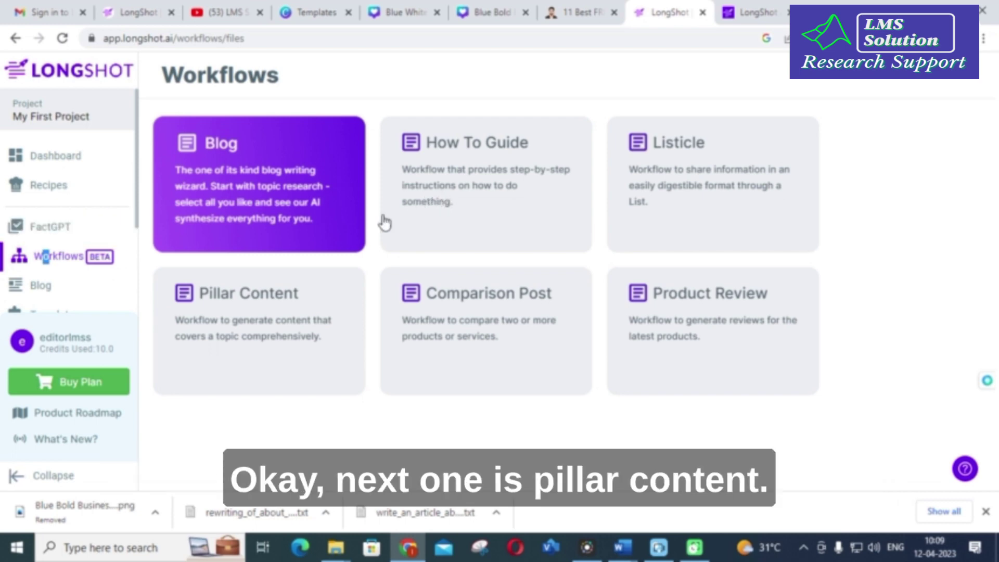
- Start the Pillar Content workflow, keeping English as the article language
{"action": "left_click", "coordinate": [254, 305]}
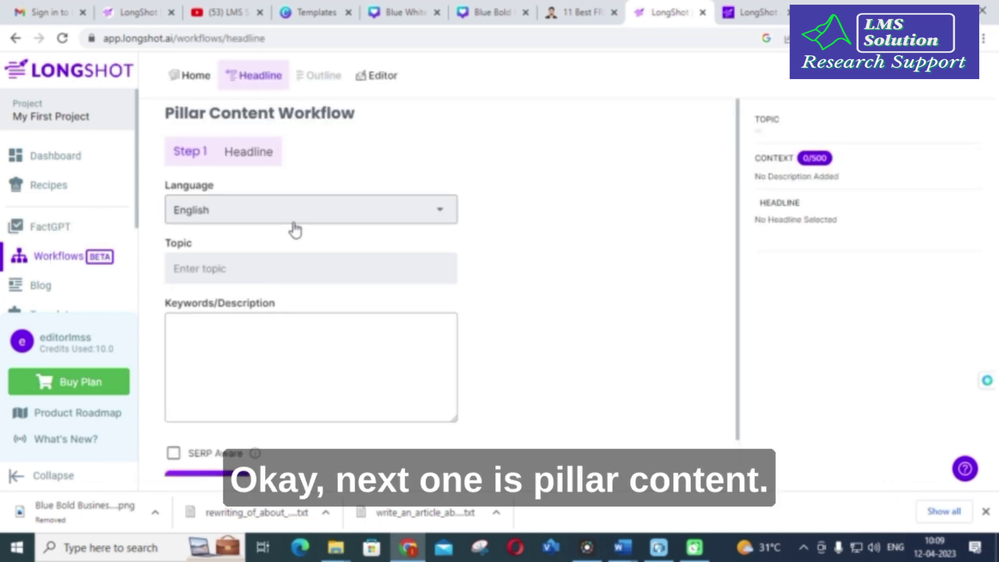
{"action": "left_click", "coordinate": [315, 211]}
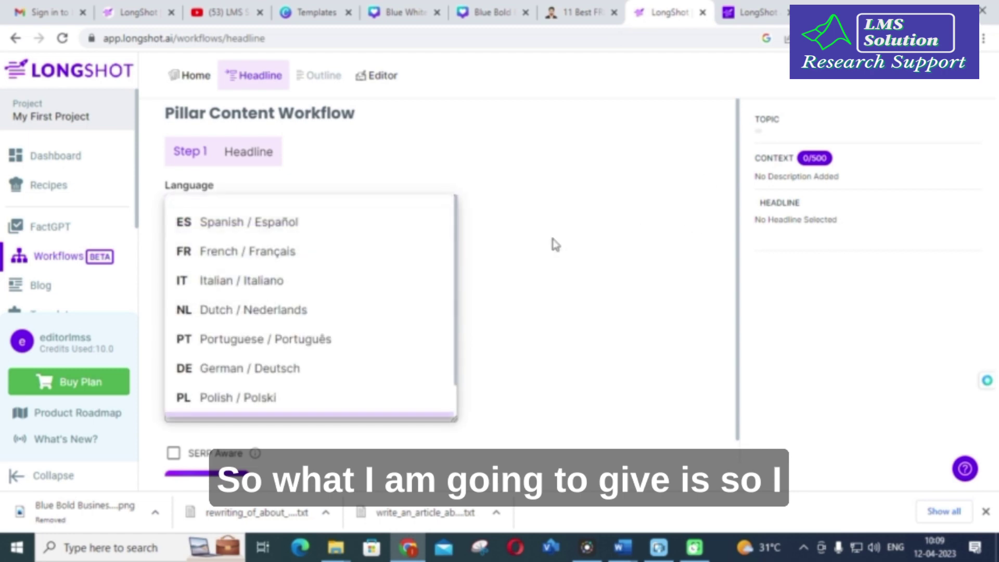
{"action": "left_click", "coordinate": [478, 289]}
- Enter topic 'how to install solar panel at home' and keywords 'solar panel, renewable energy', then generate headlines
{"action": "left_click", "coordinate": [291, 269]}
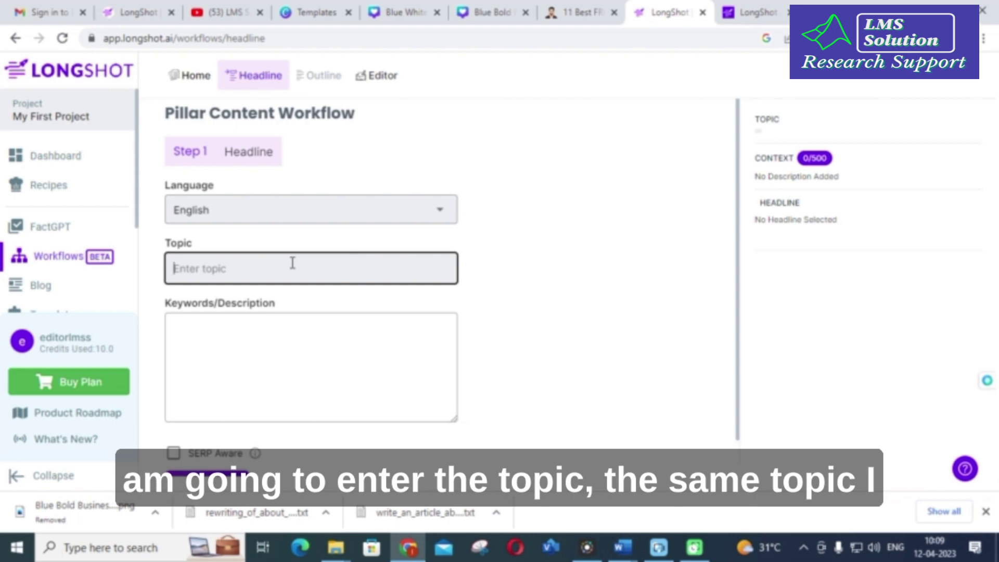
{"action": "type", "text": "how to in"}
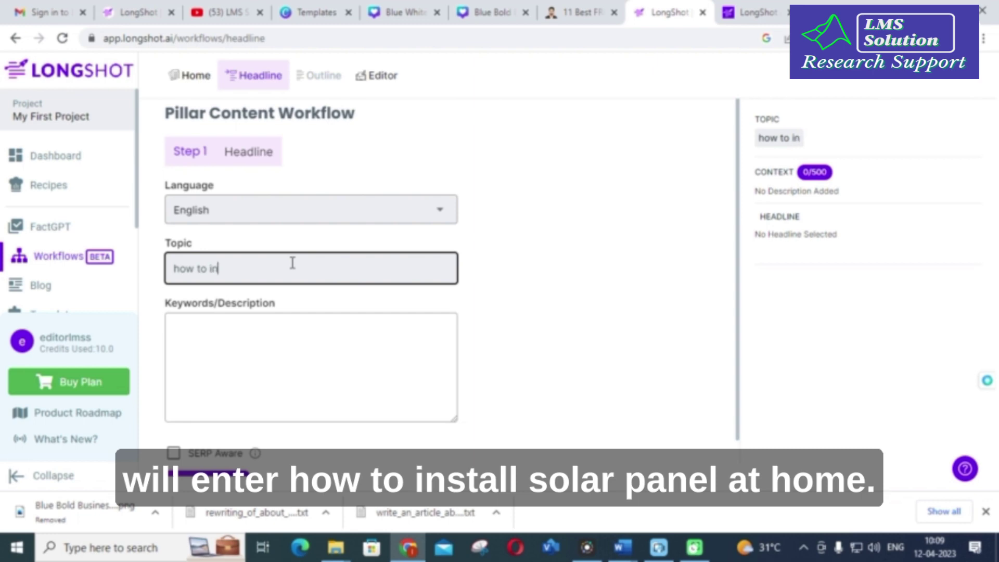
{"action": "type", "text": "stall sol"}
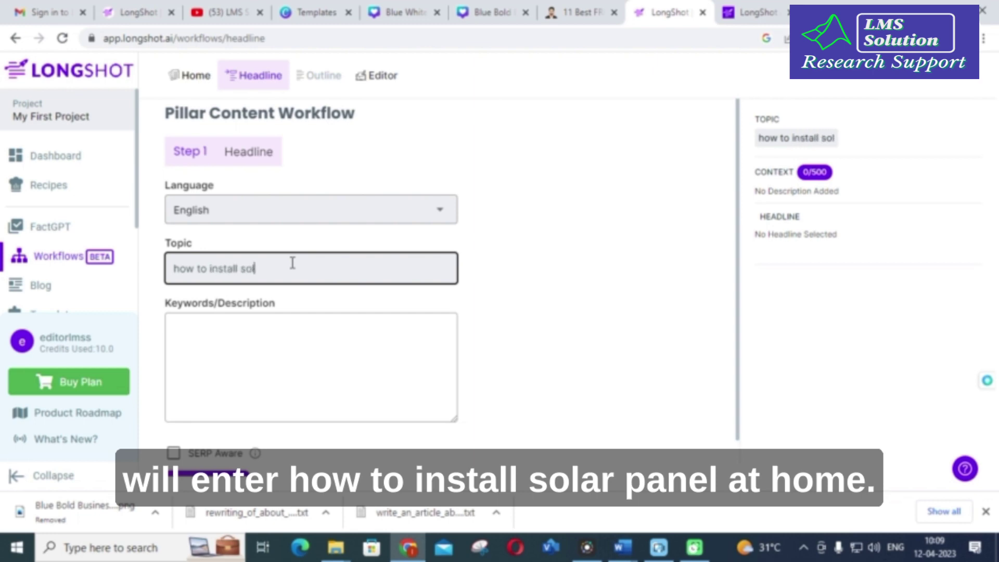
{"action": "type", "text": "ar panel at home"}
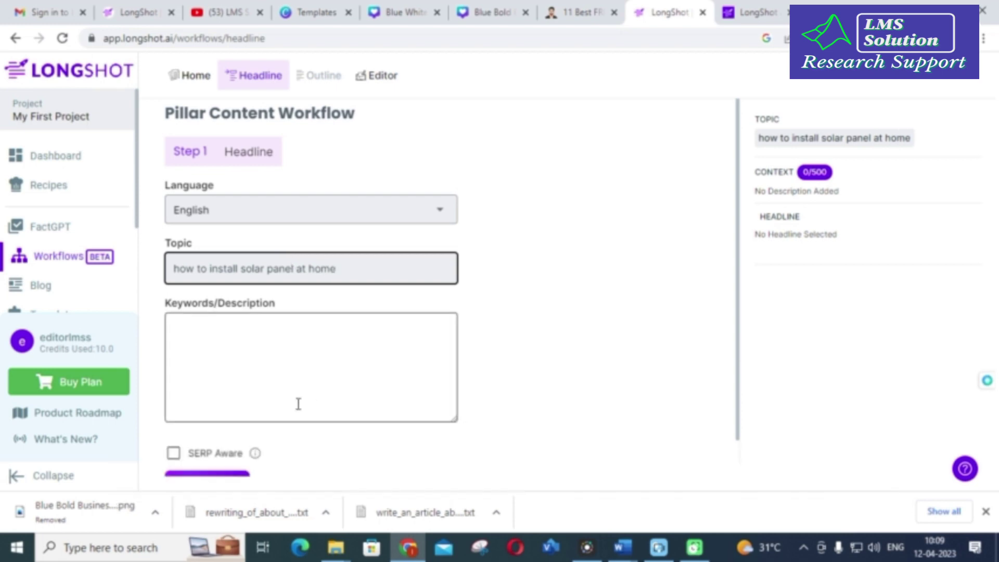
{"action": "left_click", "coordinate": [284, 333]}
{"action": "type", "text": "solar"}
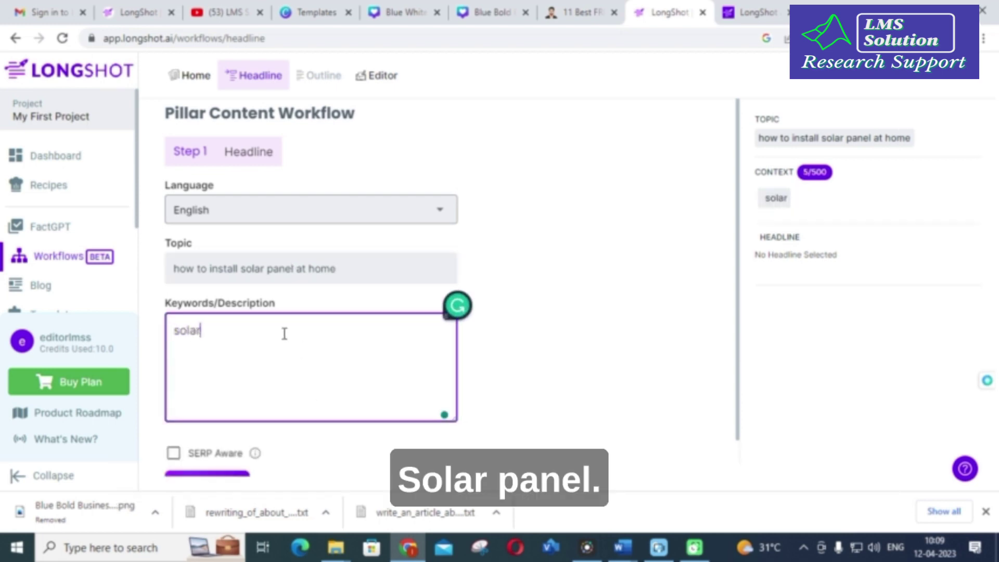
{"action": "type", "text": " panel, "}
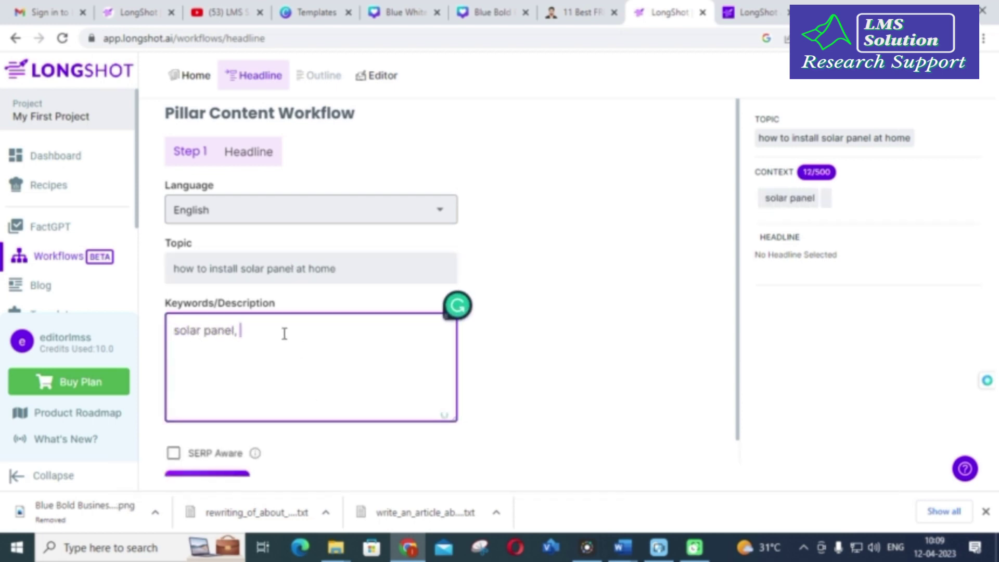
{"action": "type", "text": "renewabl"}
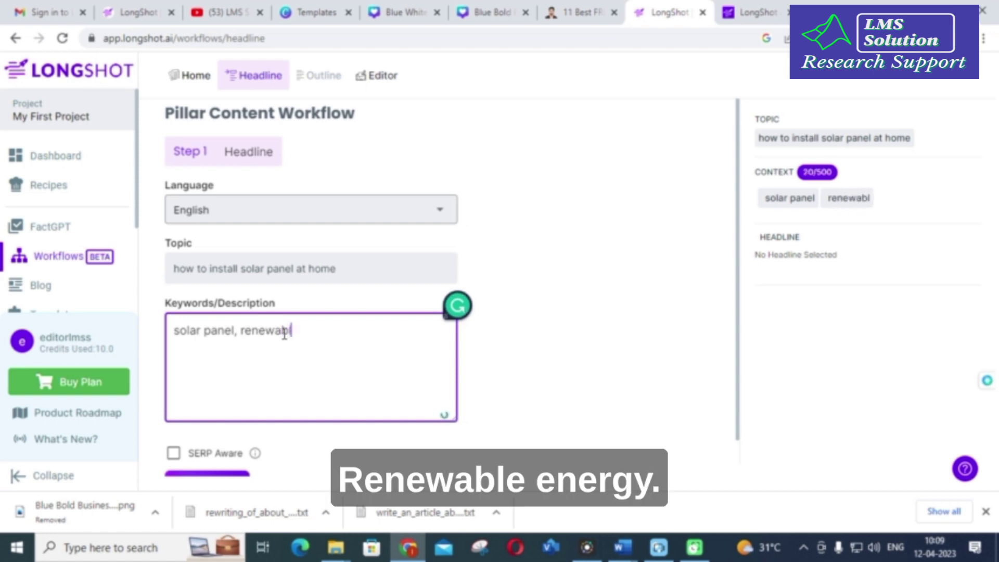
{"action": "type", "text": "e energy"}
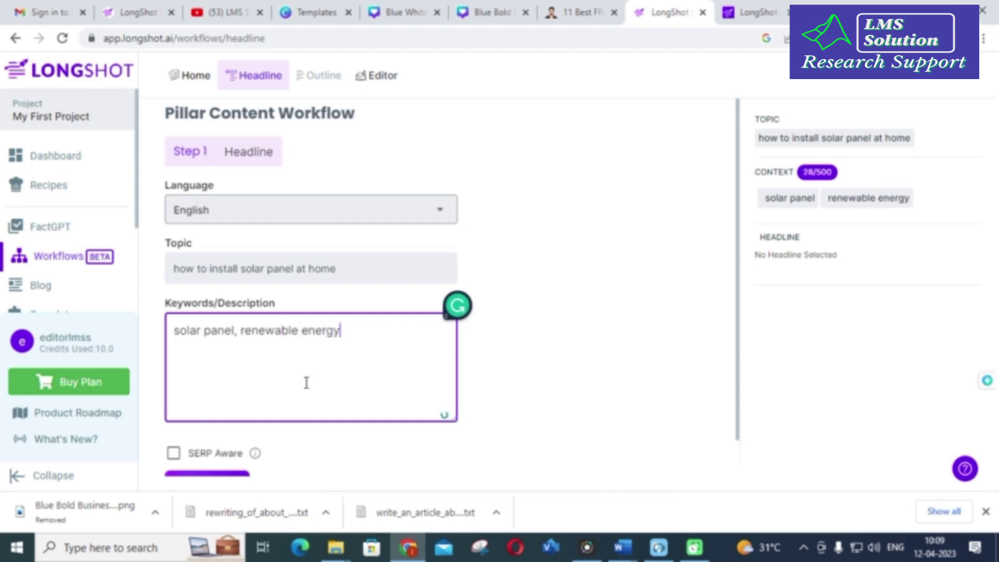
{"action": "scroll", "coordinate": [180, 345], "scroll_direction": "down", "scroll_amount": 1}
{"action": "left_click", "coordinate": [209, 449]}
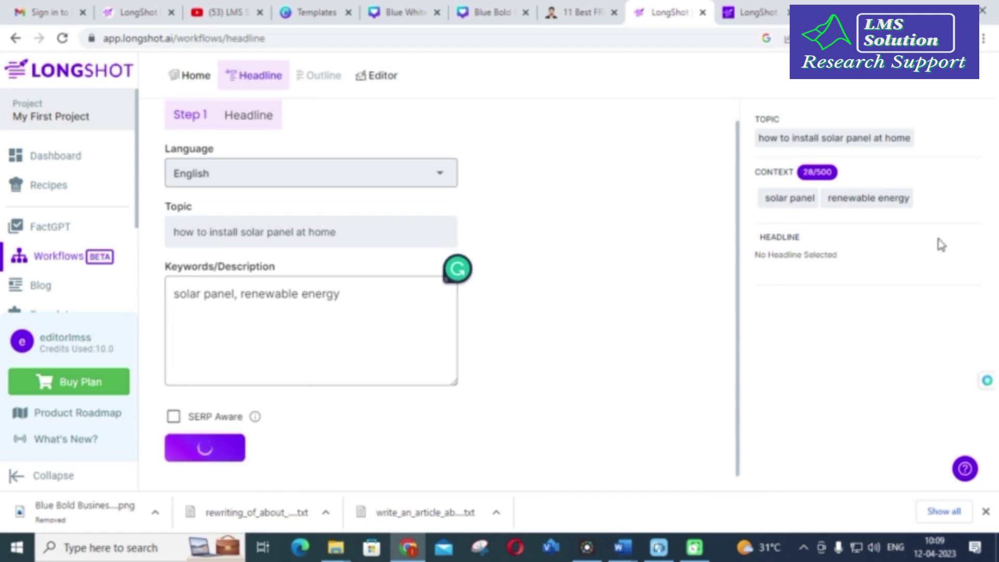
- Pick the headline 'Going Green with Solar Panels: A Comprehensive Guide to Installation at Home' and continue
{"action": "scroll", "coordinate": [506, 298], "scroll_direction": "down", "scroll_amount": 5}
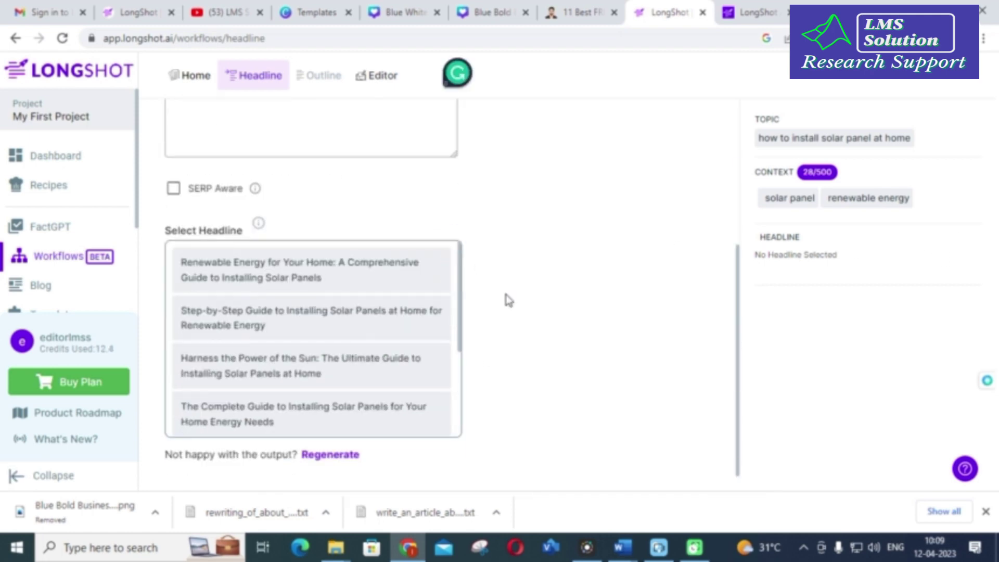
{"action": "scroll", "coordinate": [239, 322], "scroll_direction": "down", "scroll_amount": 3}
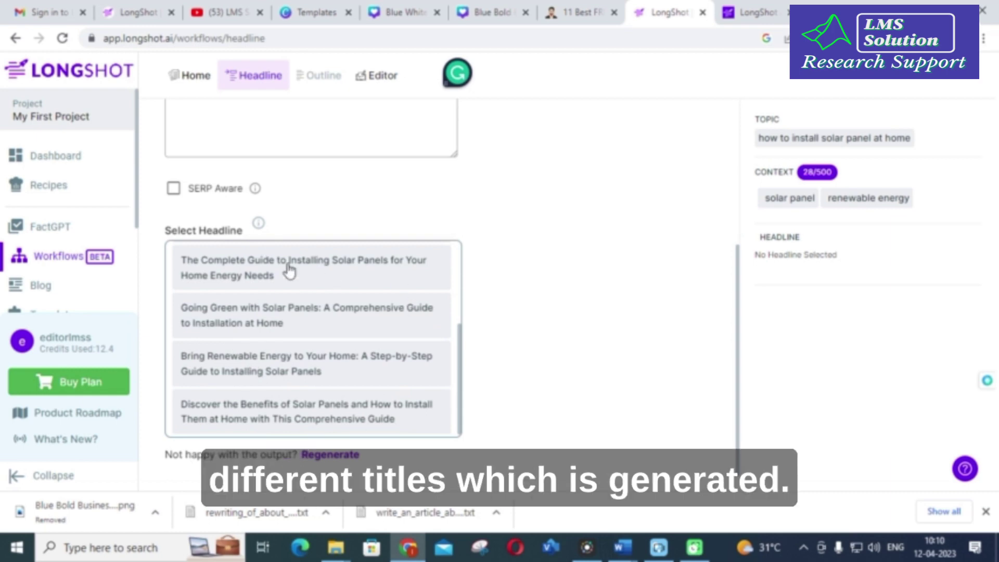
{"action": "left_click", "coordinate": [254, 325]}
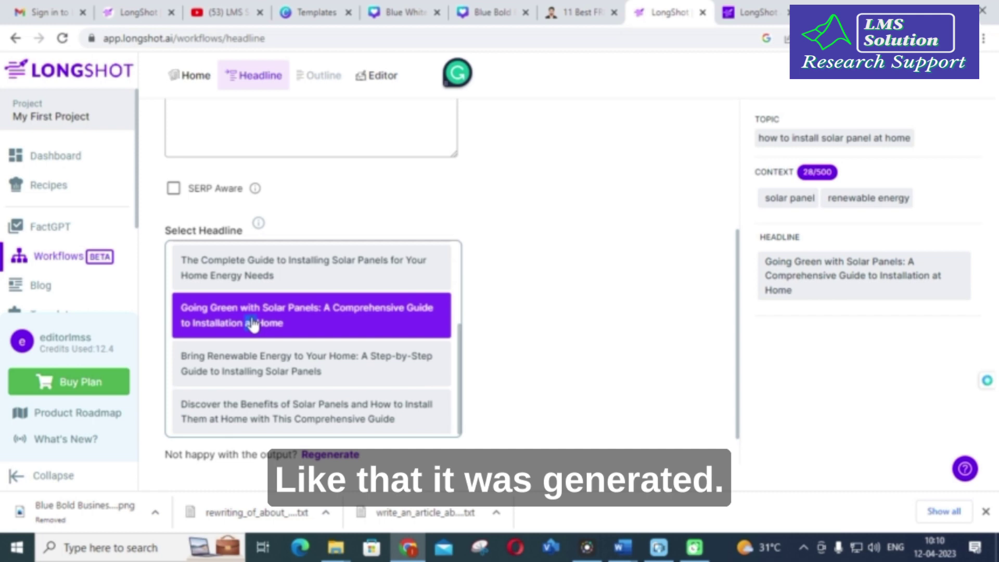
{"action": "scroll", "coordinate": [571, 361], "scroll_direction": "up", "scroll_amount": 4}
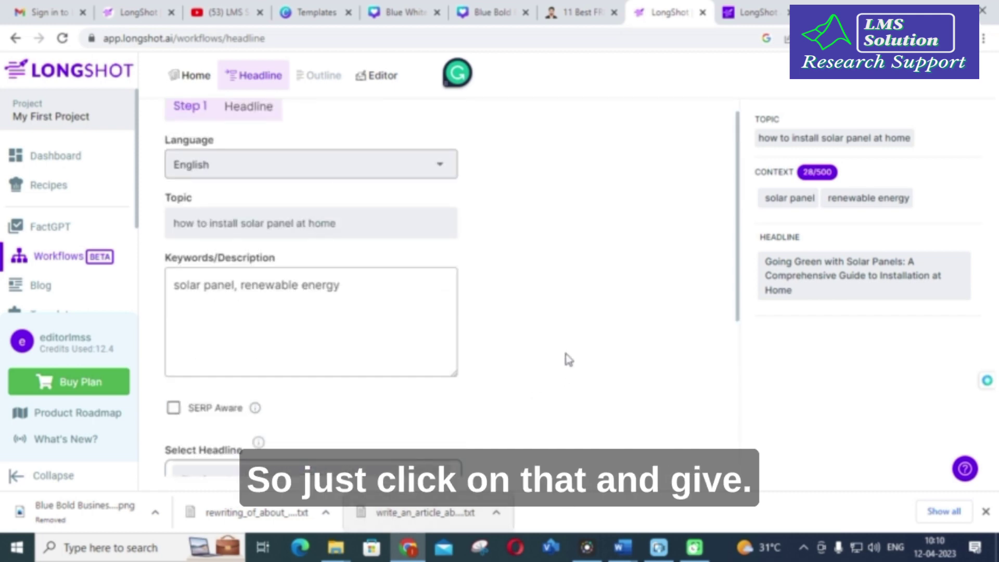
{"action": "scroll", "coordinate": [565, 357], "scroll_direction": "down", "scroll_amount": 6}
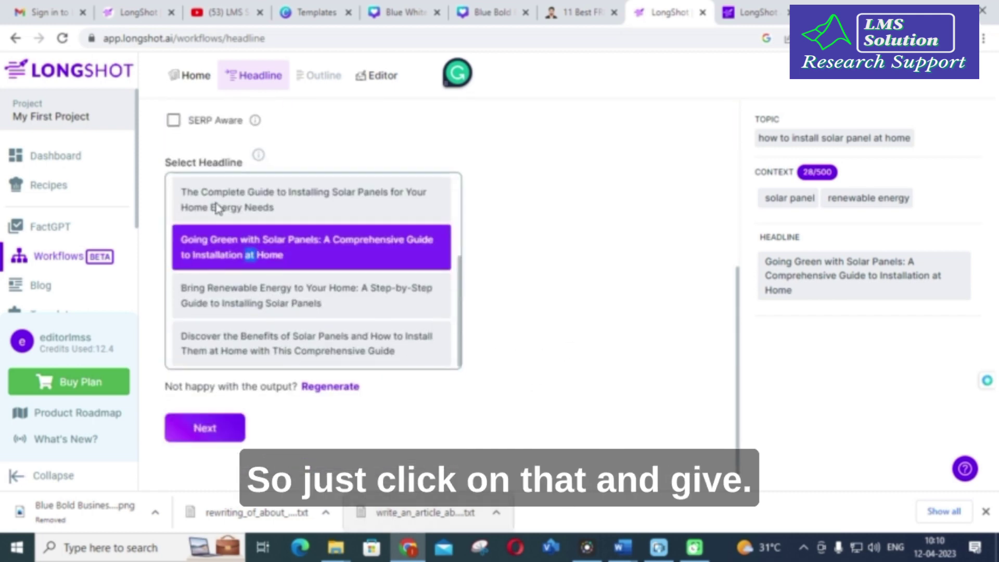
{"action": "left_click", "coordinate": [205, 430]}
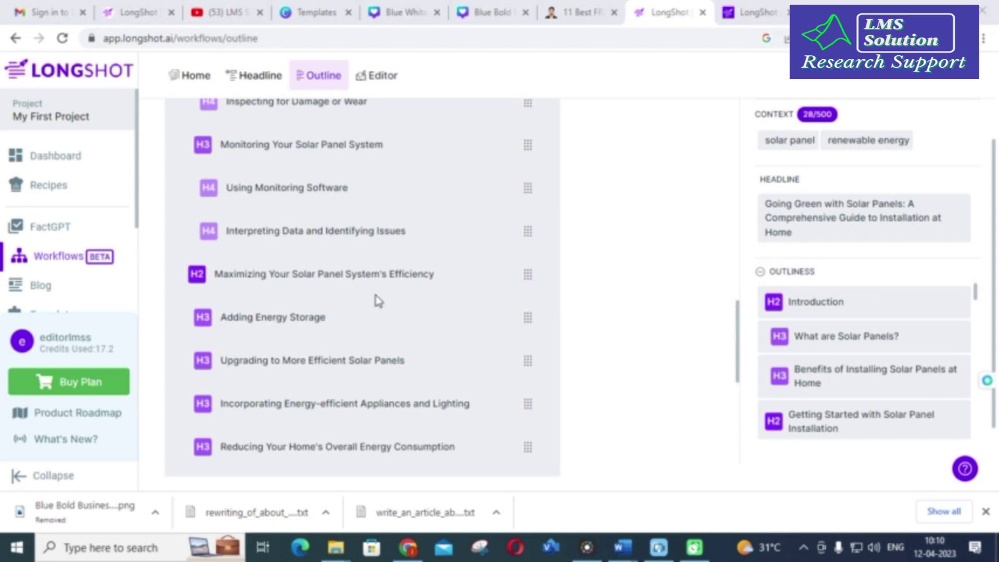
- Review the generated H2–H4 solar panel outline and generate the full blog draft
{"action": "scroll", "coordinate": [279, 198], "scroll_direction": "up", "scroll_amount": 7}
{"action": "scroll", "coordinate": [274, 203], "scroll_direction": "up", "scroll_amount": 3}
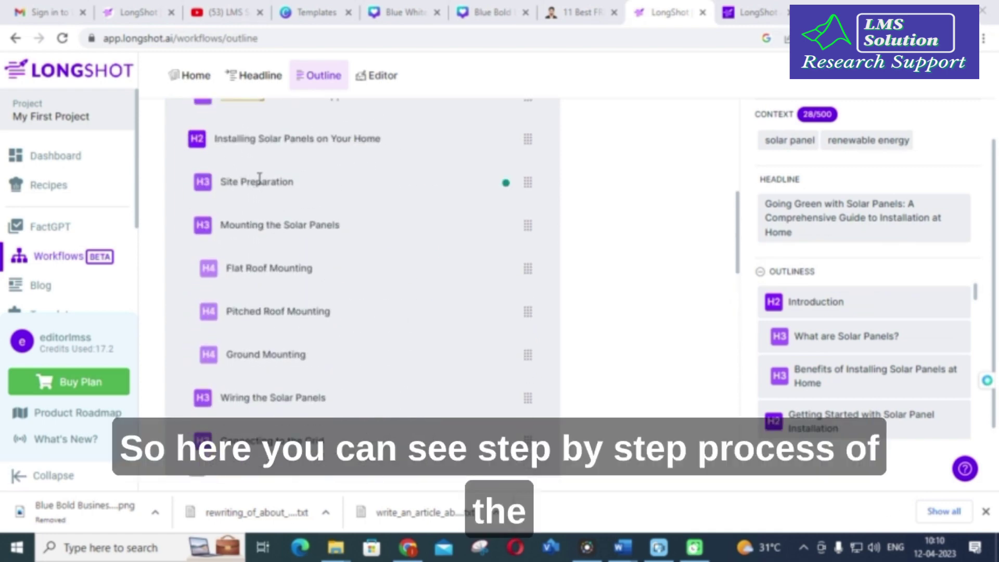
{"action": "scroll", "coordinate": [261, 180], "scroll_direction": "up", "scroll_amount": 4}
{"action": "scroll", "coordinate": [338, 219], "scroll_direction": "up", "scroll_amount": 7}
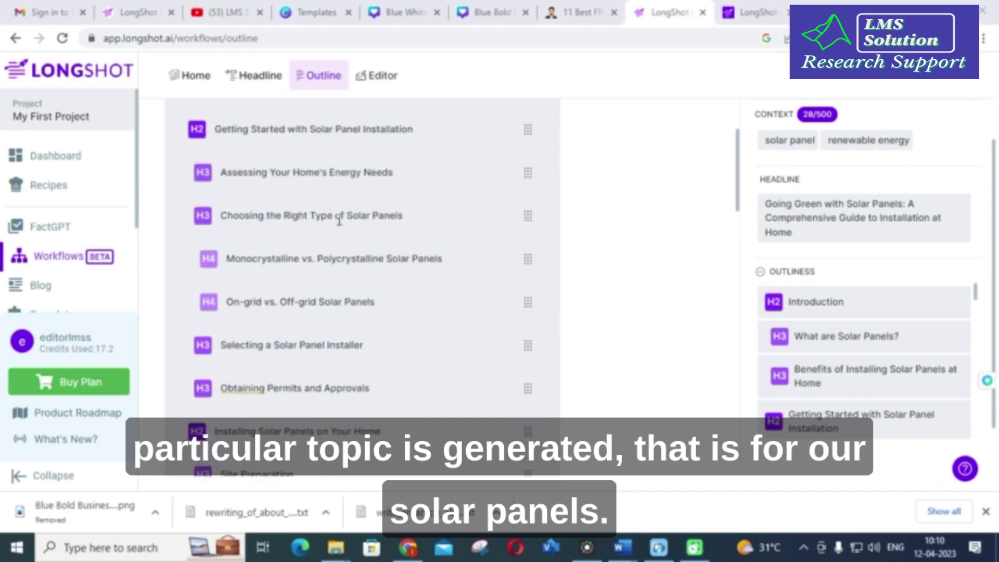
{"action": "scroll", "coordinate": [328, 209], "scroll_direction": "down", "scroll_amount": 3}
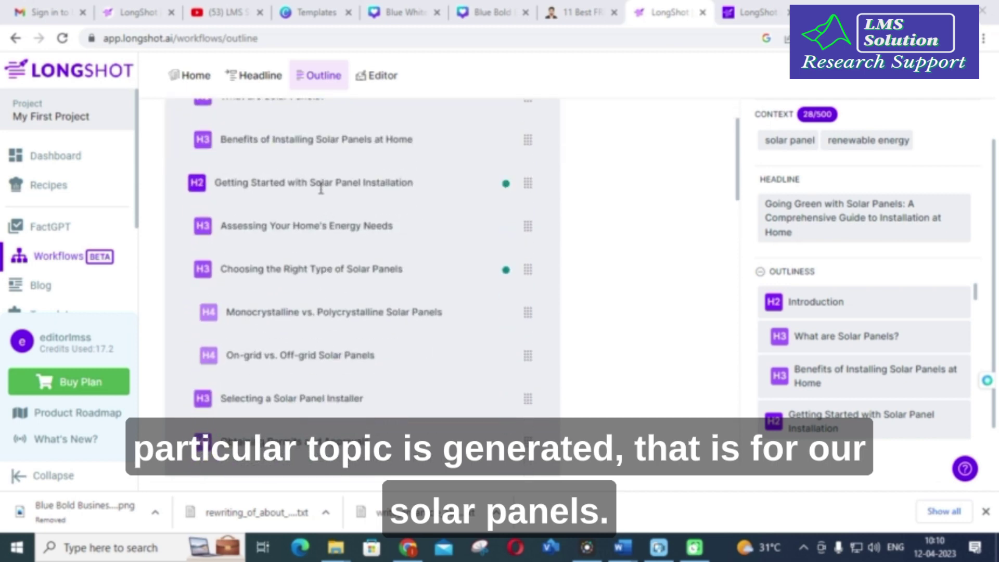
{"action": "scroll", "coordinate": [315, 179], "scroll_direction": "down", "scroll_amount": 2}
{"action": "scroll", "coordinate": [366, 189], "scroll_direction": "down", "scroll_amount": 8}
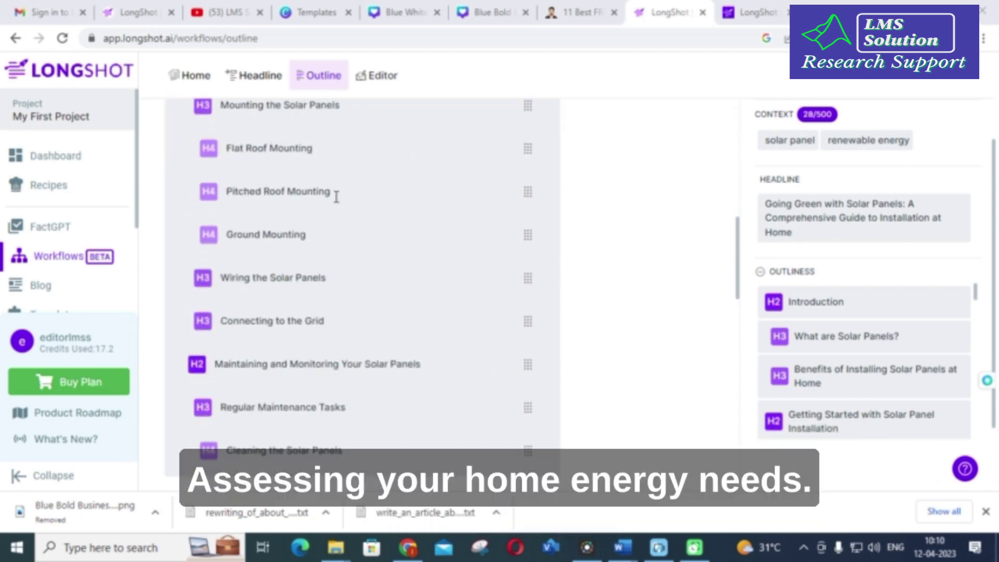
{"action": "scroll", "coordinate": [336, 196], "scroll_direction": "down", "scroll_amount": 17}
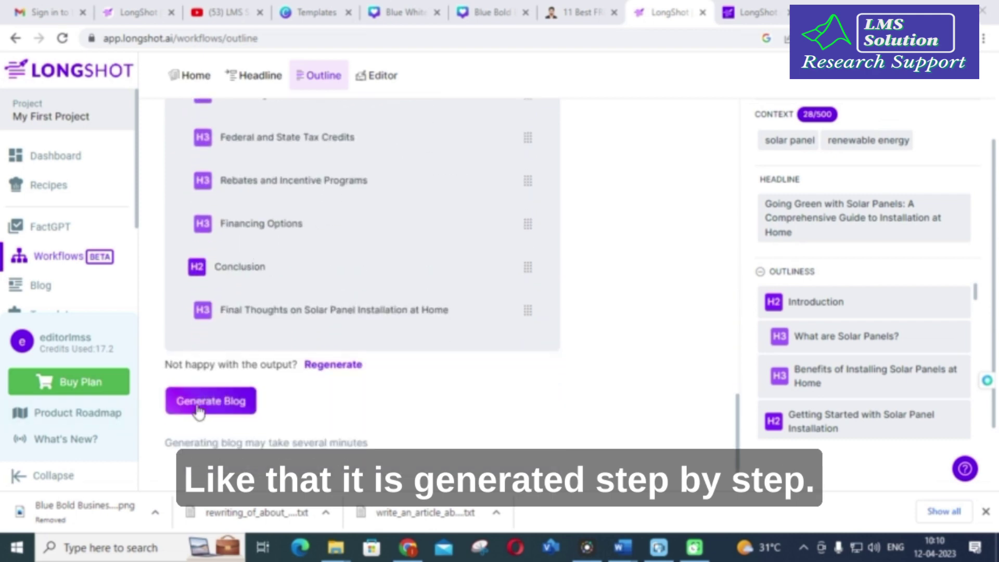
{"action": "left_click", "coordinate": [198, 408]}
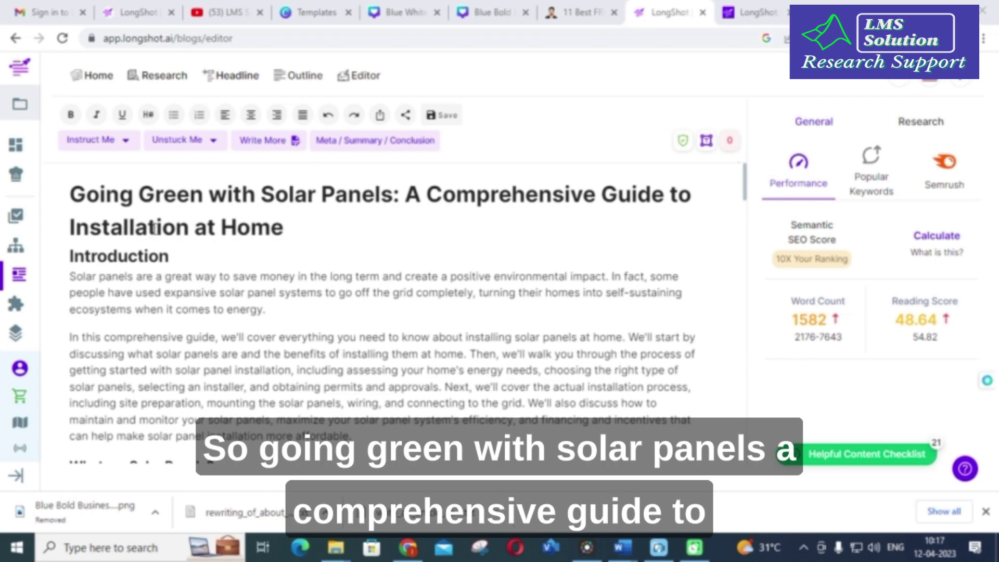
- Scroll through the 1582-word draft from Introduction to the 'Final Thoughts on Solar Panel Installation at Home' conclusion
{"action": "scroll", "coordinate": [150, 239], "scroll_direction": "down", "scroll_amount": 5}
{"action": "scroll", "coordinate": [151, 248], "scroll_direction": "down", "scroll_amount": 20}
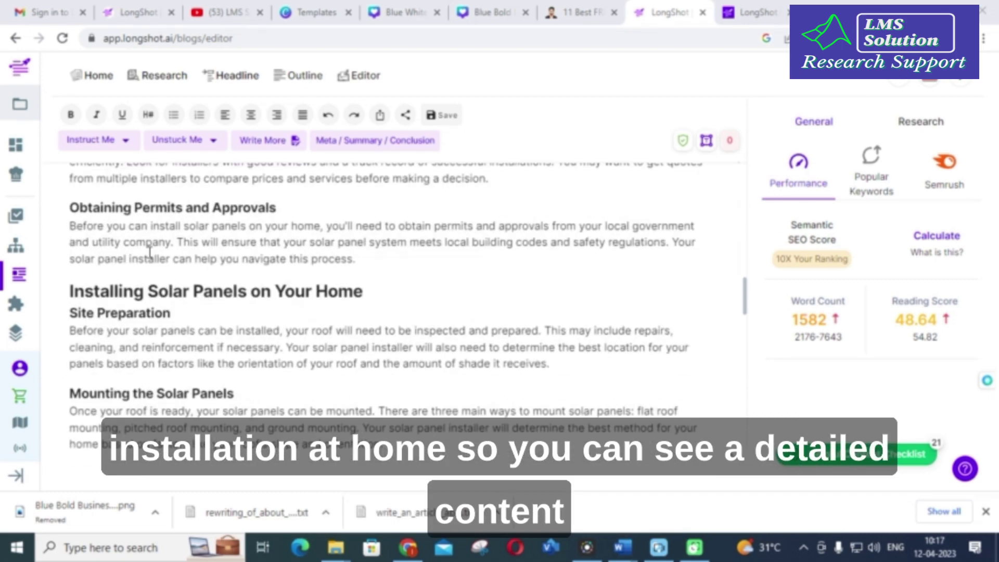
{"action": "scroll", "coordinate": [149, 254], "scroll_direction": "down", "scroll_amount": 10}
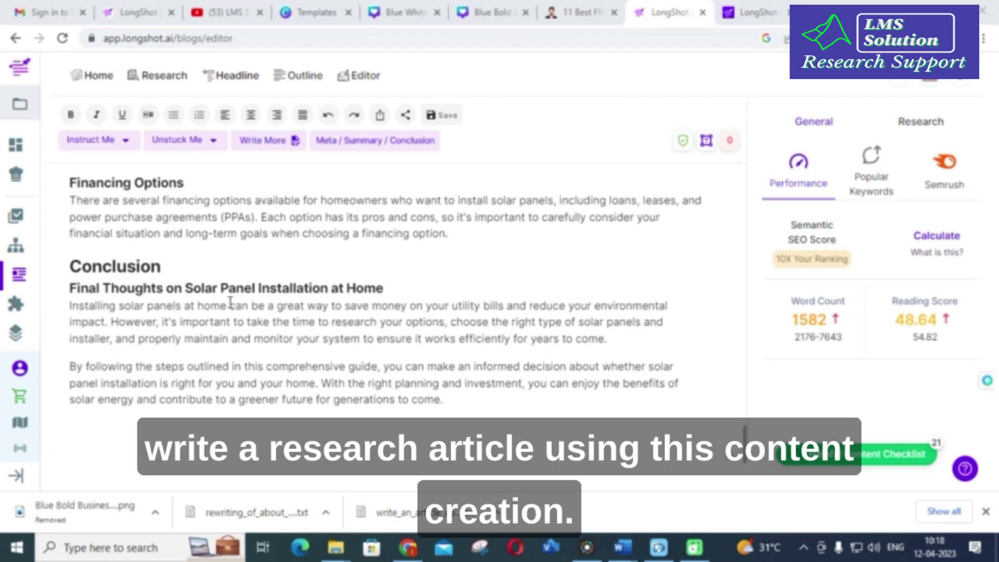
{"action": "scroll", "coordinate": [247, 284], "scroll_direction": "up", "scroll_amount": 20}
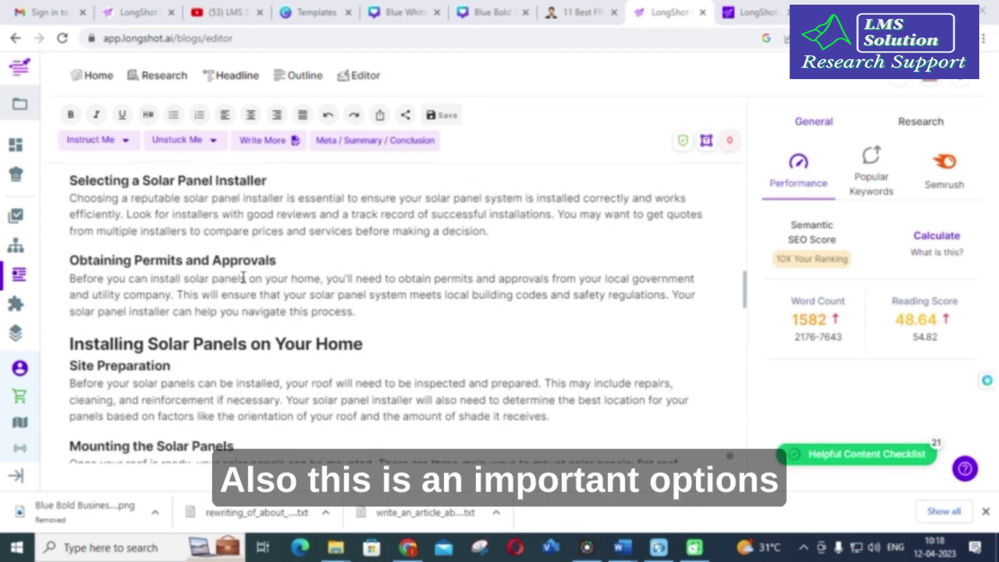
{"action": "scroll", "coordinate": [229, 272], "scroll_direction": "up", "scroll_amount": 5}
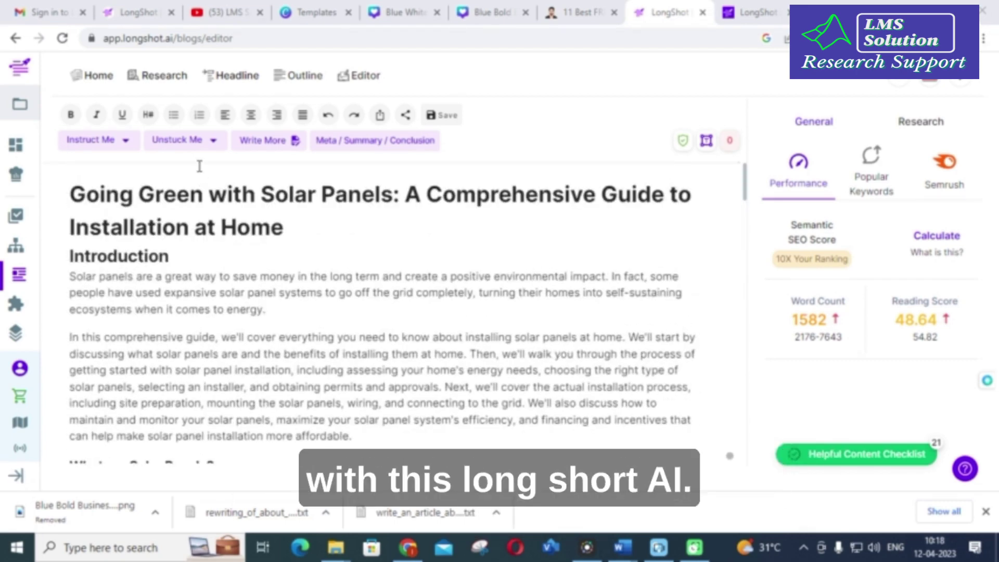
- Look over the blog's research step and the Blog files list, then go back to Workflows
{"action": "left_click", "coordinate": [162, 77]}
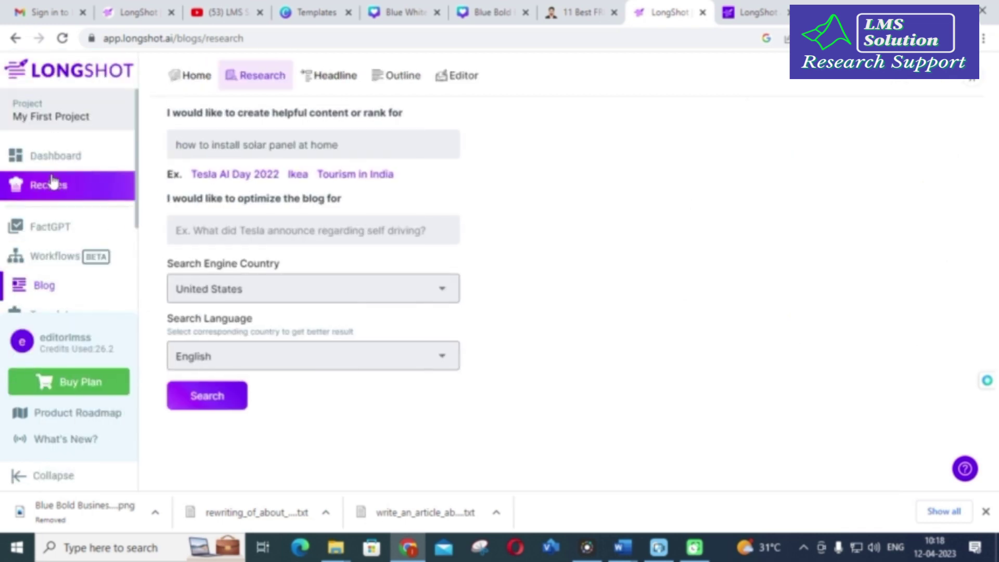
{"action": "scroll", "coordinate": [49, 183], "scroll_direction": "down", "scroll_amount": 2}
{"action": "scroll", "coordinate": [45, 189], "scroll_direction": "up", "scroll_amount": 2}
{"action": "left_click", "coordinate": [190, 82]}
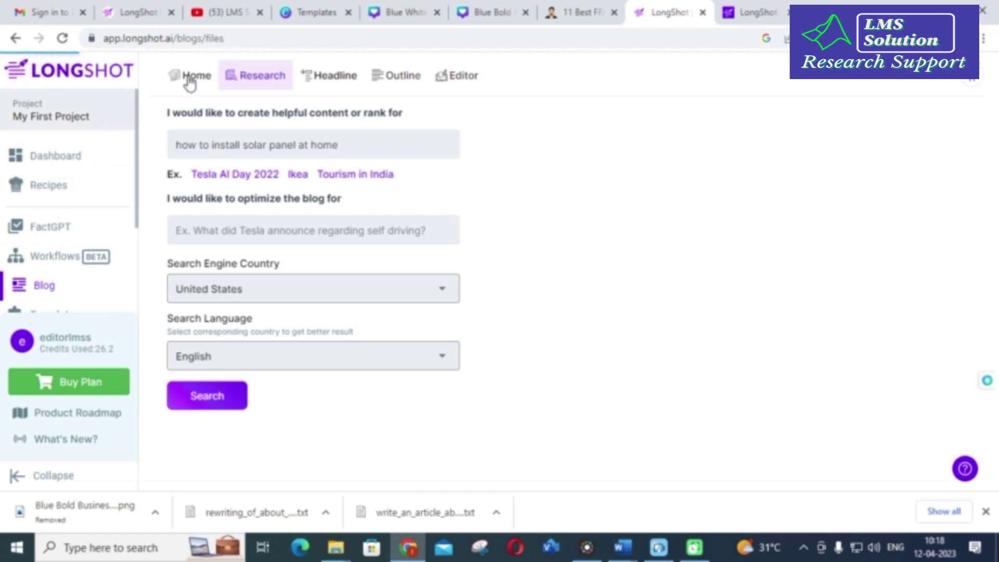
{"action": "left_click", "coordinate": [259, 73]}
{"action": "scroll", "coordinate": [71, 223], "scroll_direction": "down", "scroll_amount": 3}
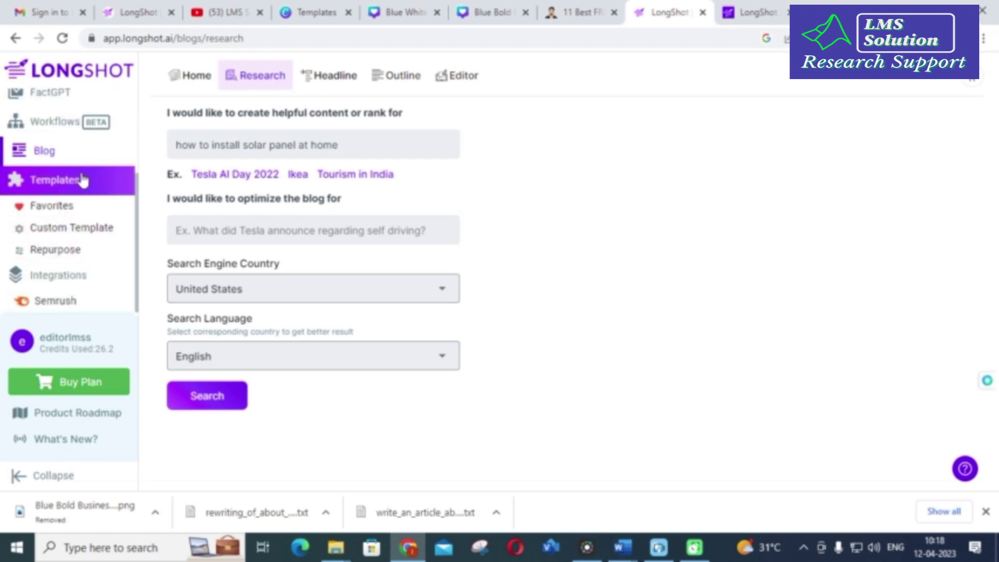
{"action": "left_click", "coordinate": [36, 151]}
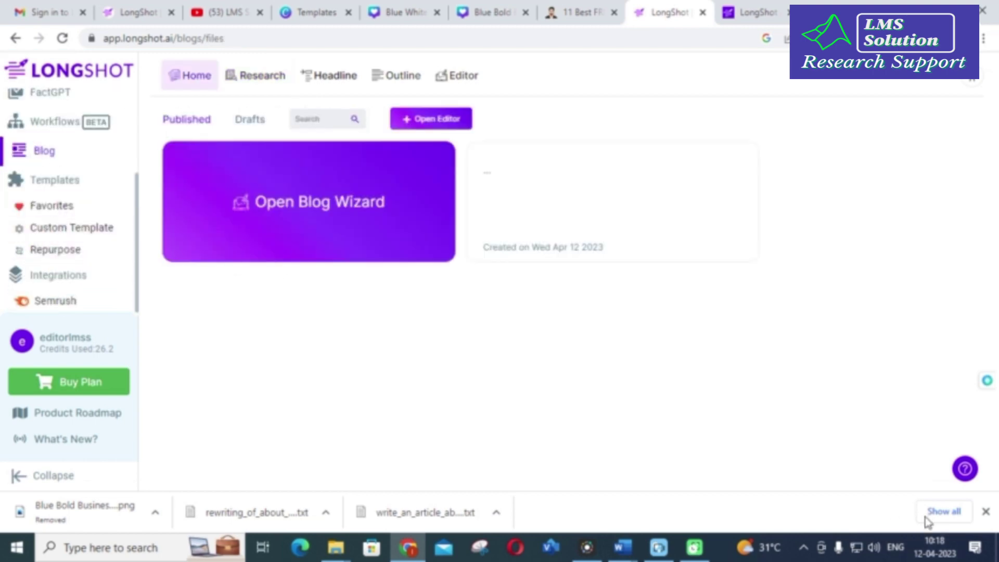
{"action": "key", "text": "alt+Left"}
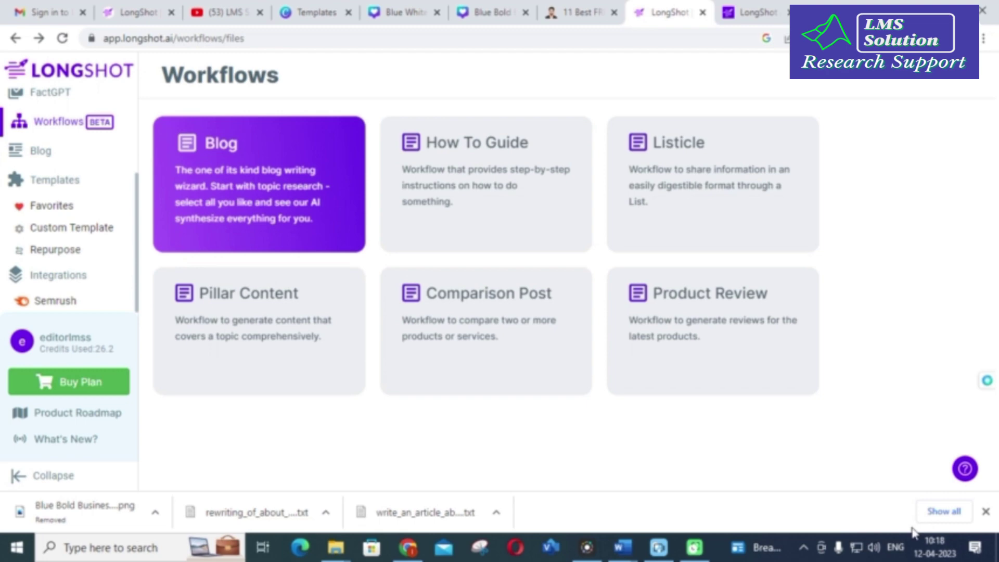
- Start a Listicle workflow with English as the article language
{"action": "left_click", "coordinate": [679, 183]}
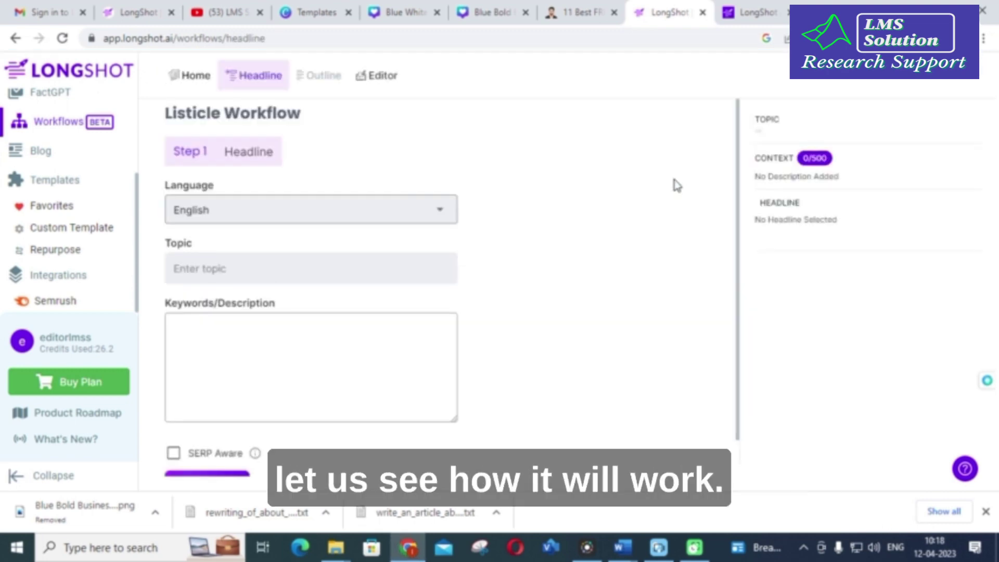
{"action": "left_click", "coordinate": [301, 213]}
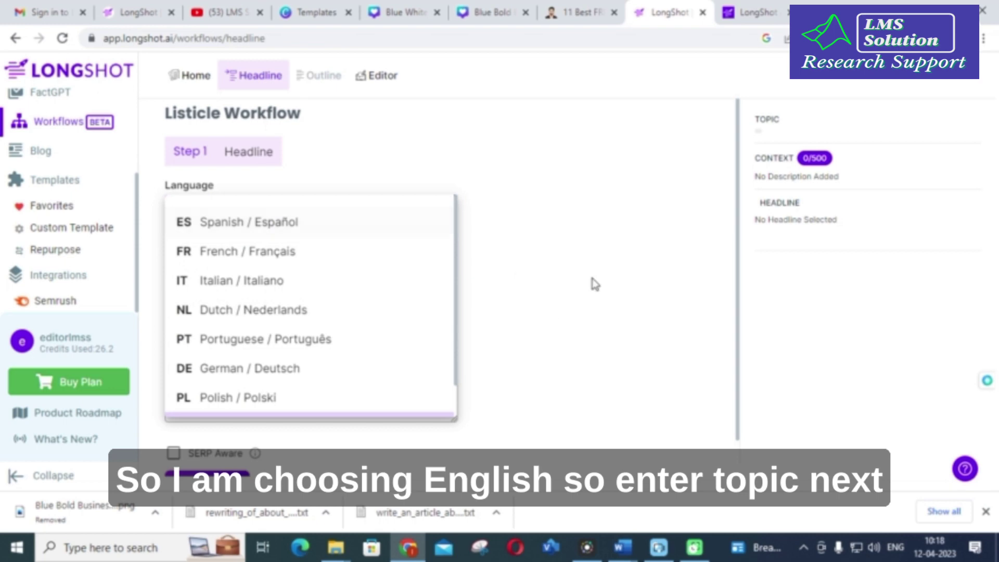
{"action": "left_click", "coordinate": [486, 314]}
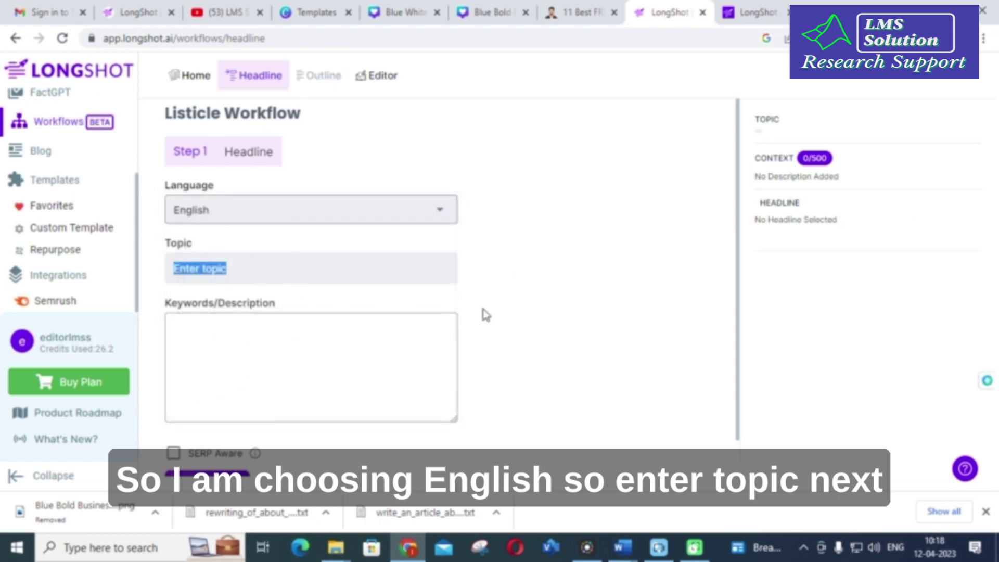
- Enter 'future energy needs' as the listicle topic
{"action": "left_click", "coordinate": [263, 272]}
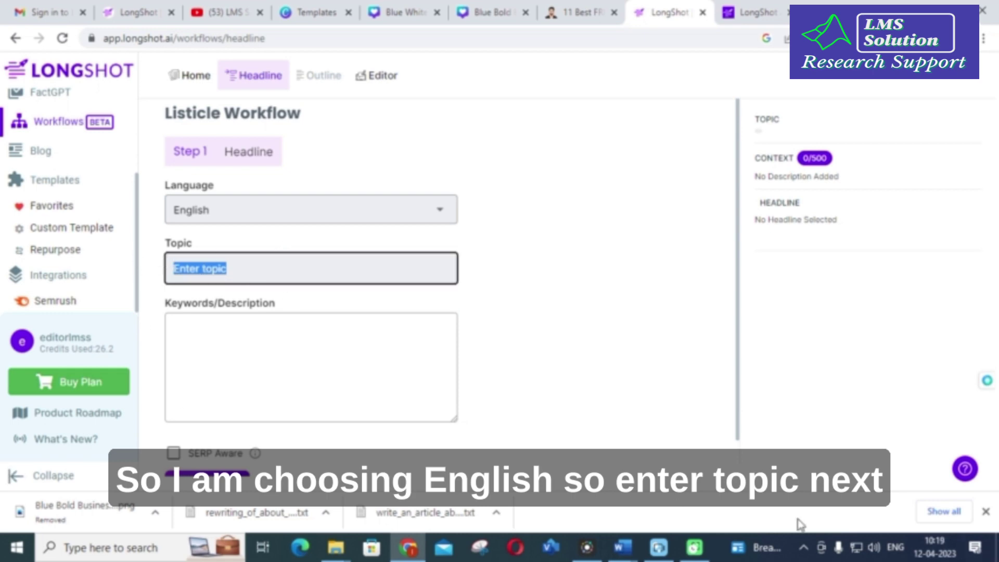
{"action": "left_click", "coordinate": [927, 530]}
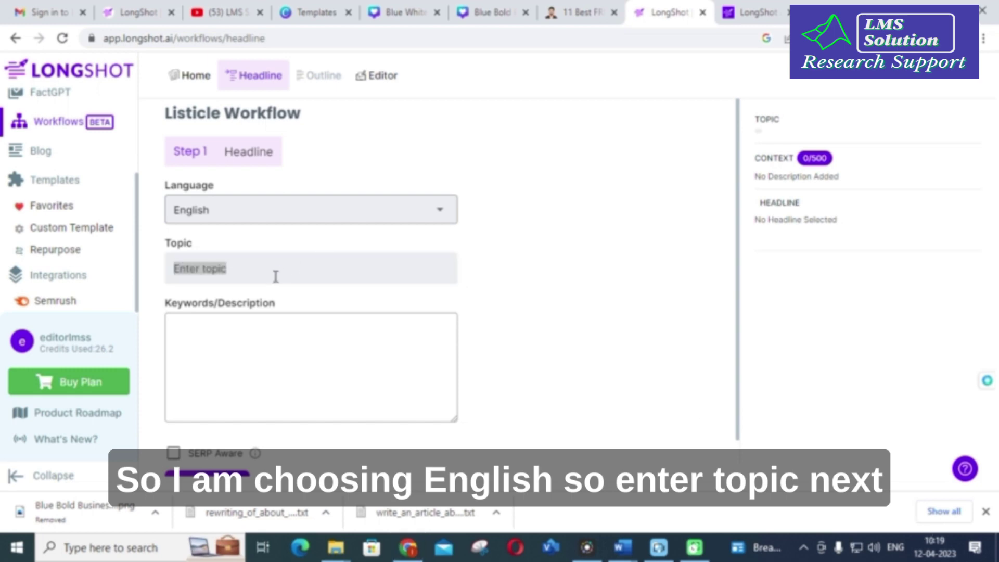
{"action": "left_click", "coordinate": [221, 263]}
{"action": "left_click", "coordinate": [231, 274]}
{"action": "type", "text": "jnvdszjn"}
{"action": "key", "text": "BackSpace"}
{"action": "key", "text": "BackSpace"}
{"action": "key", "text": "BackSpace"}
{"action": "key", "text": "BackSpace"}
{"action": "key", "text": "BackSpace"}
{"action": "key", "text": "BackSpace"}
{"action": "key", "text": "BackSpace"}
{"action": "key", "text": "BackSpace"}
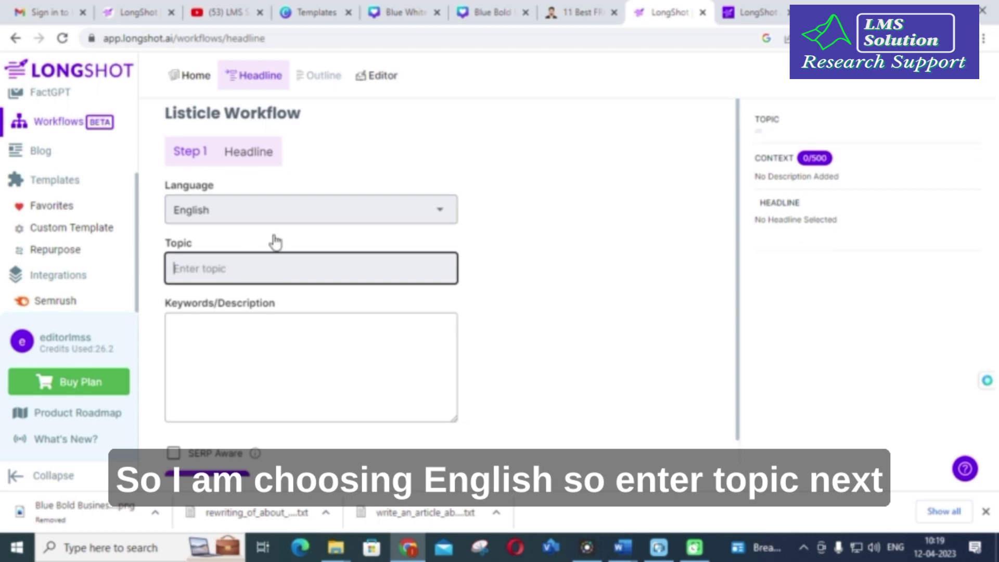
{"action": "type", "text": "future "}
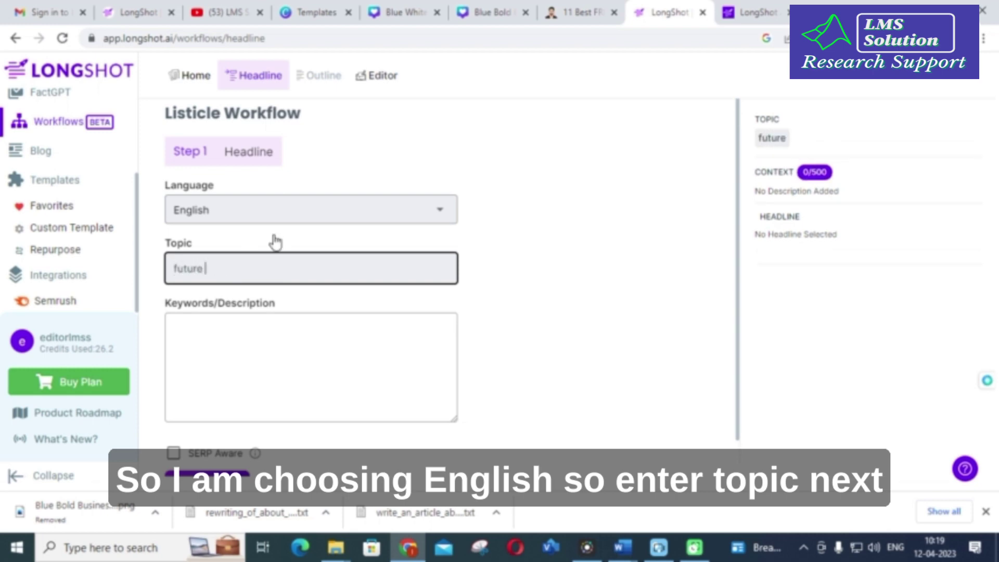
{"action": "type", "text": "energy nee"}
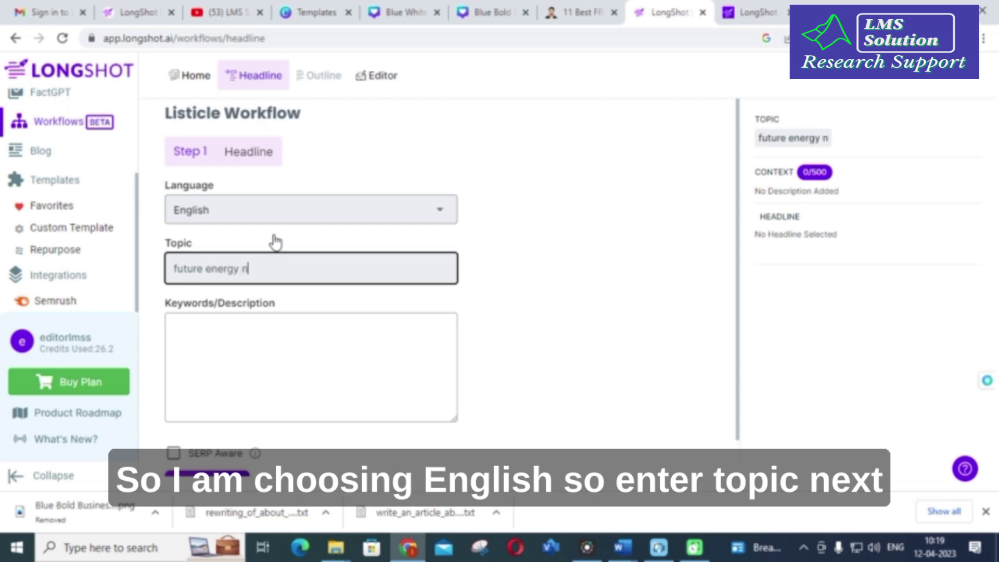
{"action": "type", "text": "ds"}
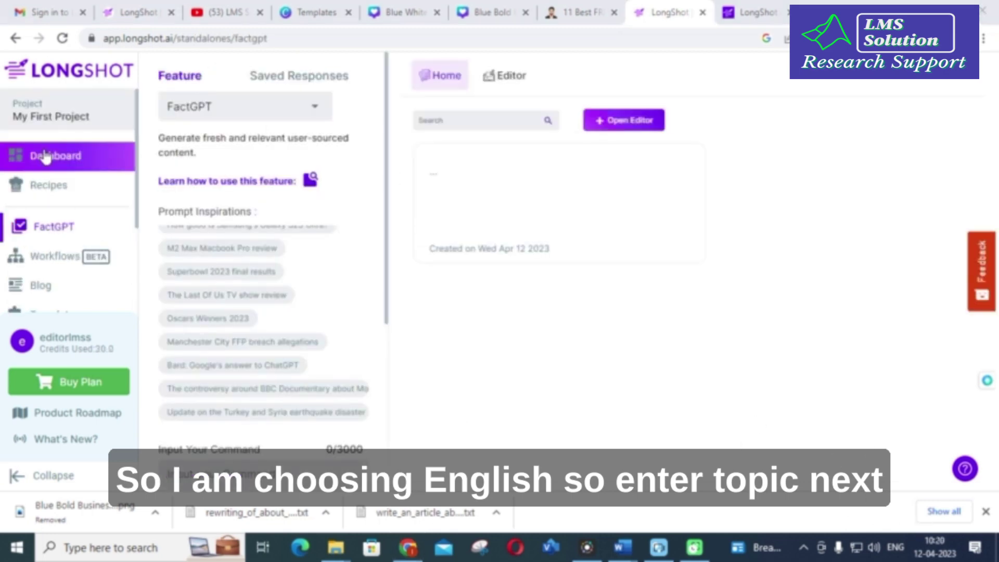
- From the Dashboard's Get Started section, open the standalone LongShotAI templates library
{"action": "left_click", "coordinate": [35, 164]}
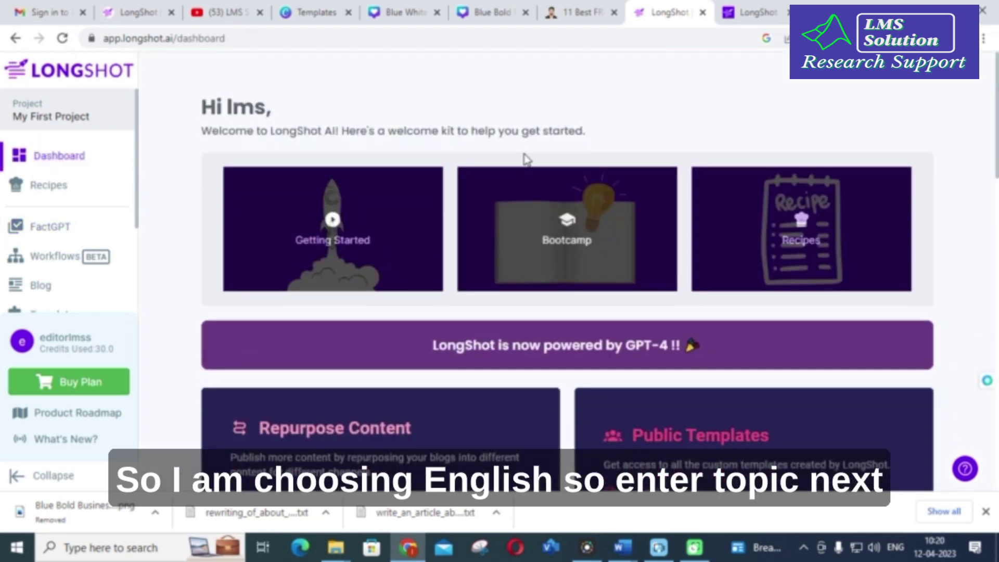
{"action": "scroll", "coordinate": [523, 156], "scroll_direction": "down", "scroll_amount": 6}
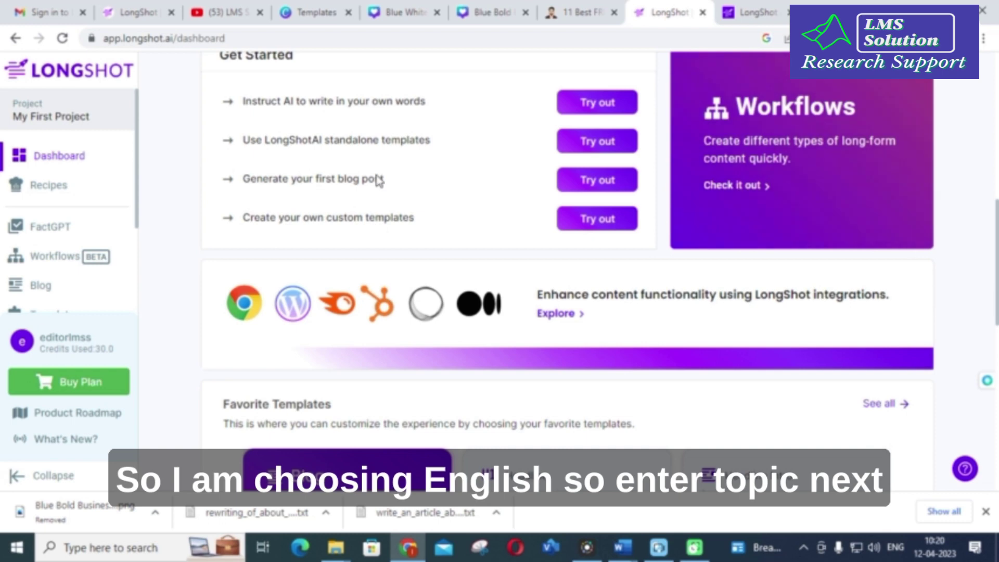
{"action": "left_click", "coordinate": [595, 143]}
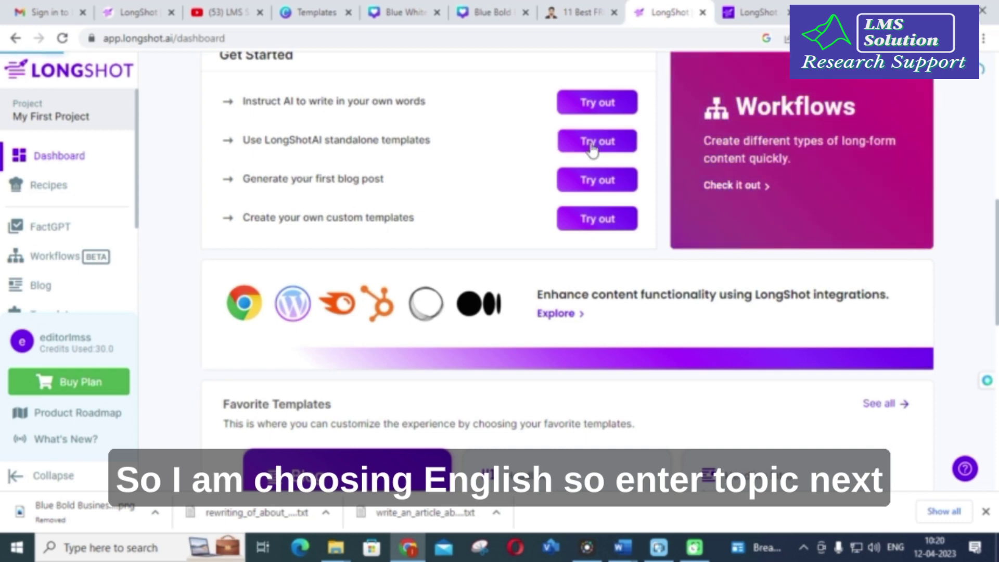
{"action": "scroll", "coordinate": [578, 166], "scroll_direction": "up", "scroll_amount": 10}
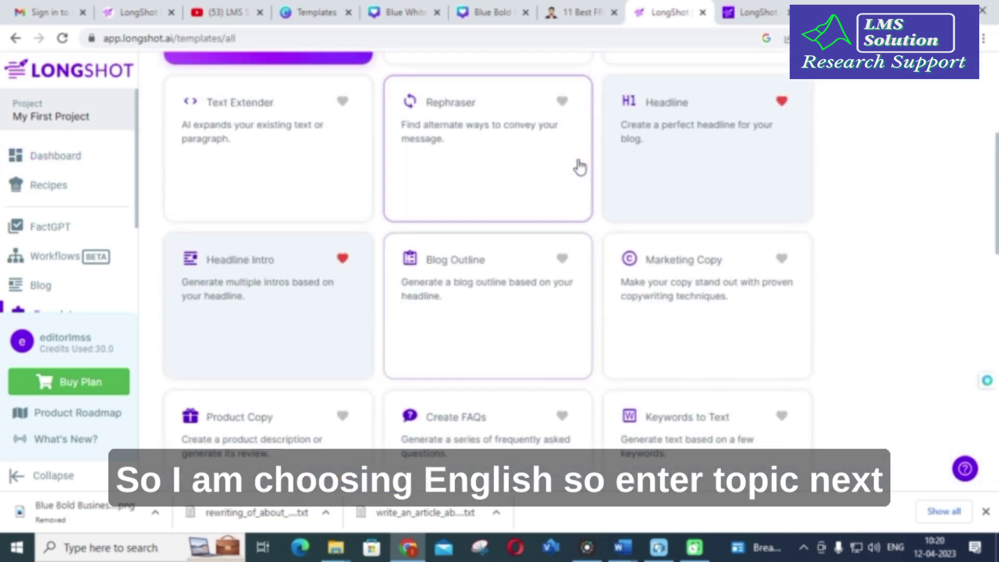
{"action": "scroll", "coordinate": [576, 168], "scroll_direction": "down", "scroll_amount": 3}
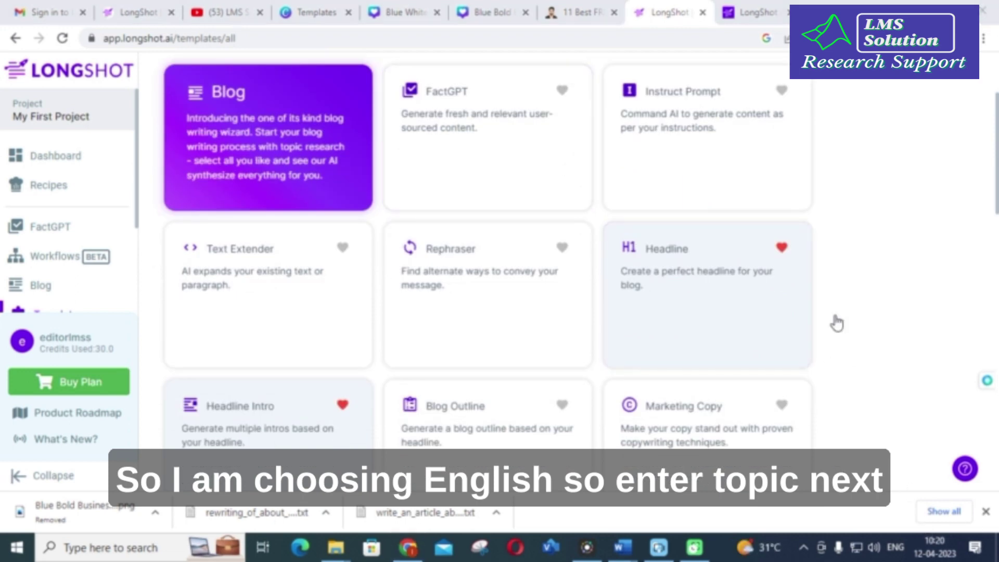
{"action": "scroll", "coordinate": [834, 324], "scroll_direction": "up", "scroll_amount": 3}
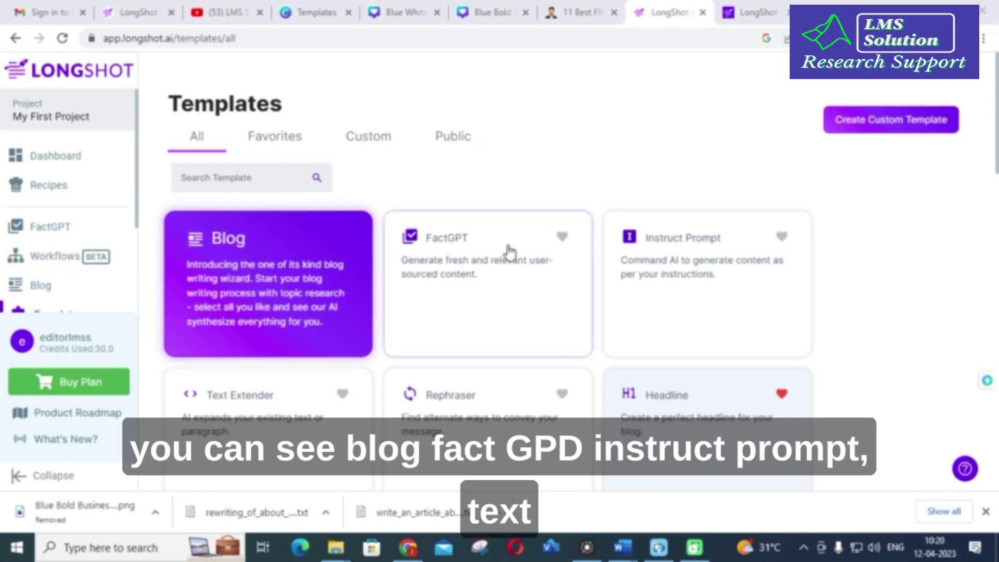
{"action": "scroll", "coordinate": [671, 250], "scroll_direction": "down", "scroll_amount": 3}
{"action": "scroll", "coordinate": [296, 167], "scroll_direction": "down", "scroll_amount": 1}
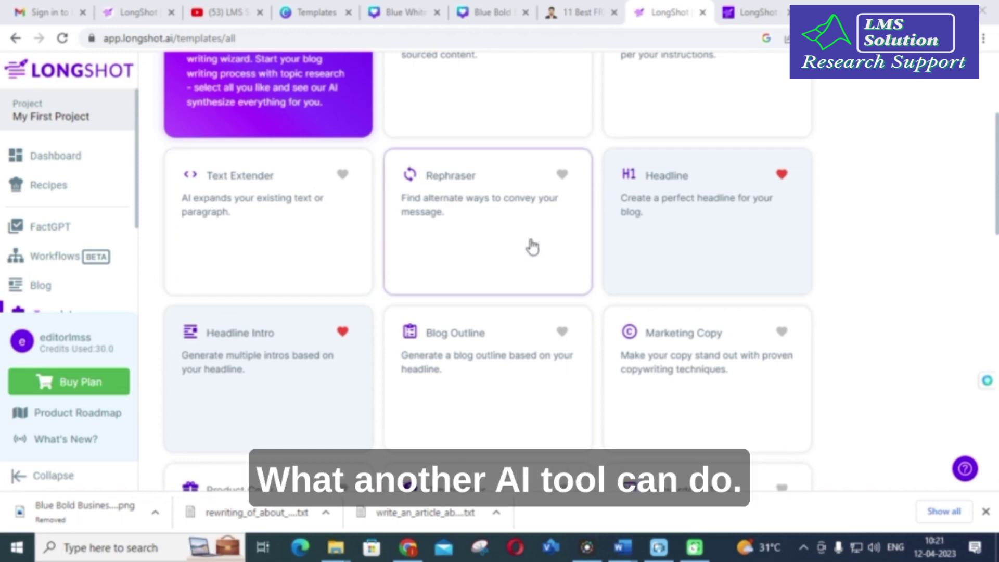
{"action": "scroll", "coordinate": [521, 246], "scroll_direction": "down", "scroll_amount": 3}
{"action": "scroll", "coordinate": [693, 205], "scroll_direction": "down", "scroll_amount": 3}
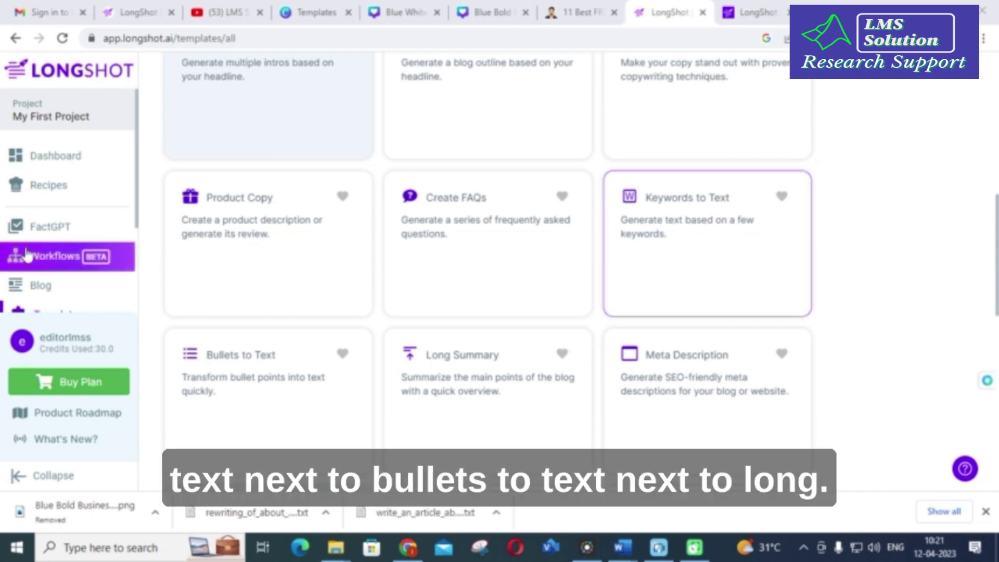
{"action": "scroll", "coordinate": [291, 375], "scroll_direction": "down", "scroll_amount": 1}
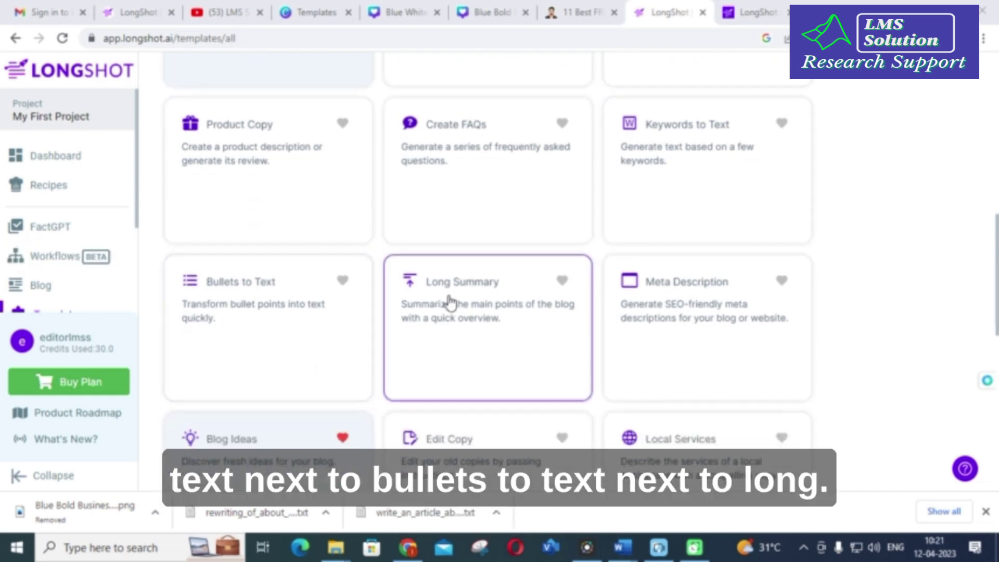
{"action": "scroll", "coordinate": [656, 306], "scroll_direction": "down", "scroll_amount": 1}
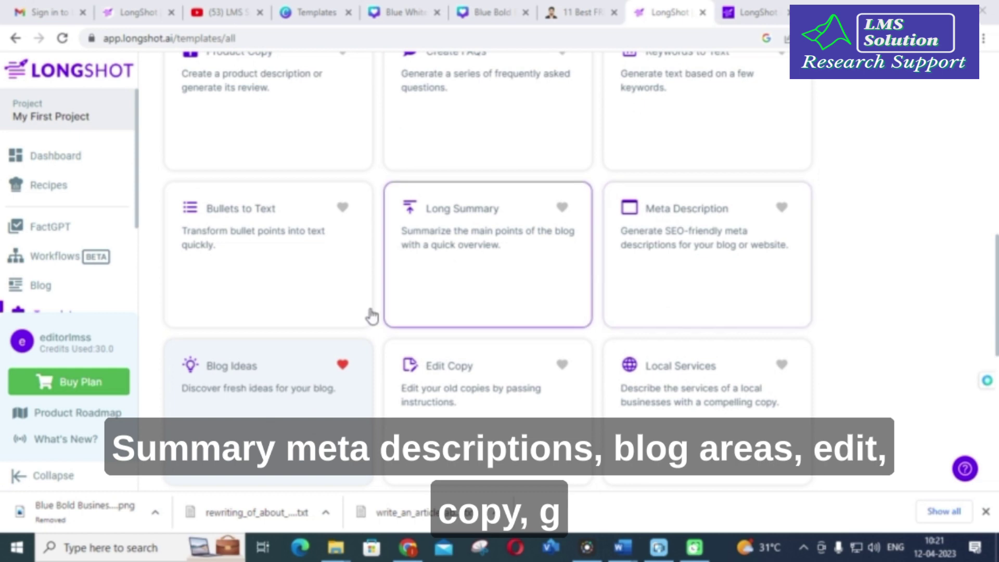
{"action": "scroll", "coordinate": [344, 313], "scroll_direction": "down", "scroll_amount": 1}
{"action": "scroll", "coordinate": [458, 338], "scroll_direction": "down", "scroll_amount": 2}
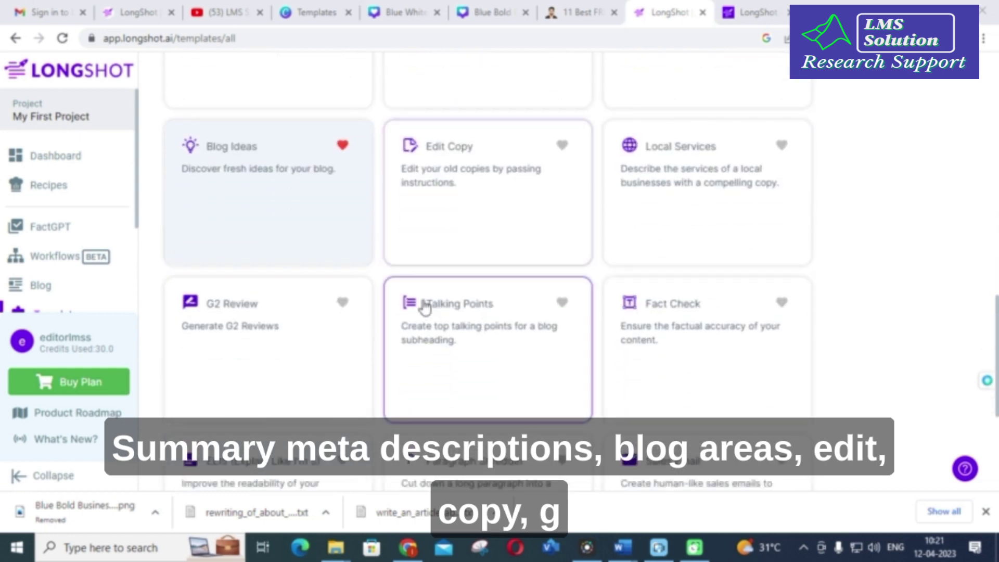
{"action": "scroll", "coordinate": [316, 315], "scroll_direction": "down", "scroll_amount": 3}
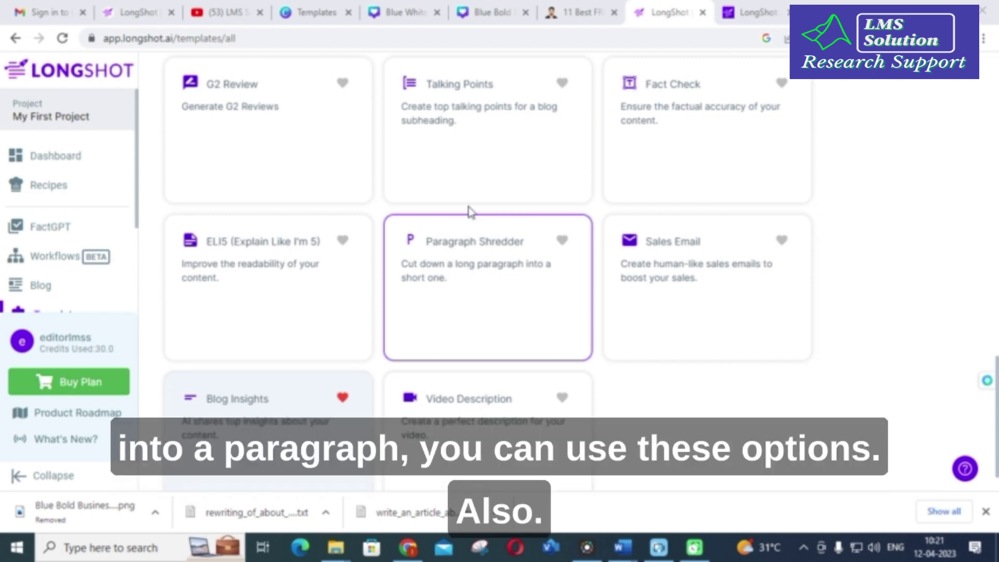
{"action": "scroll", "coordinate": [468, 267], "scroll_direction": "down", "scroll_amount": 1}
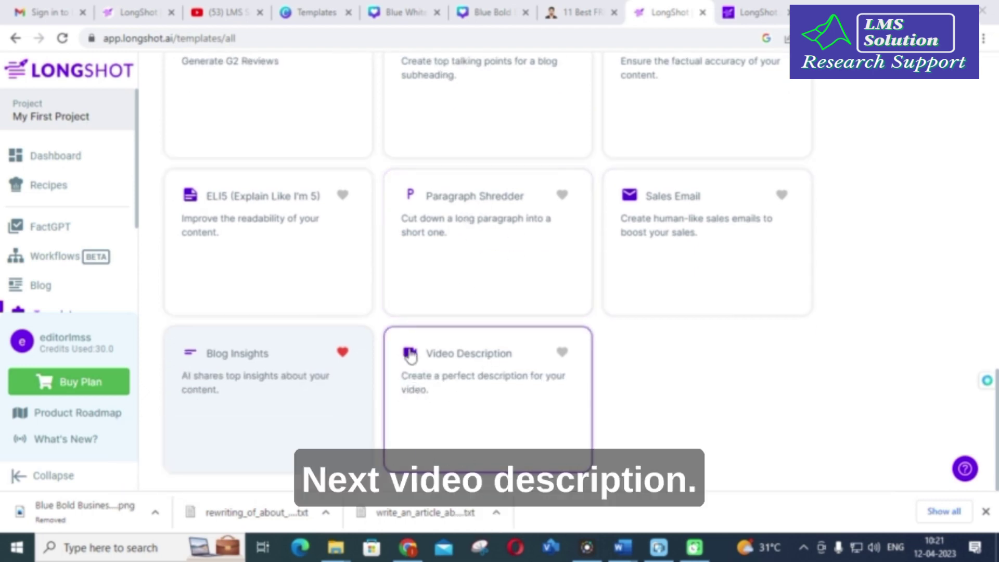
{"action": "scroll", "coordinate": [432, 388], "scroll_direction": "up", "scroll_amount": 10}
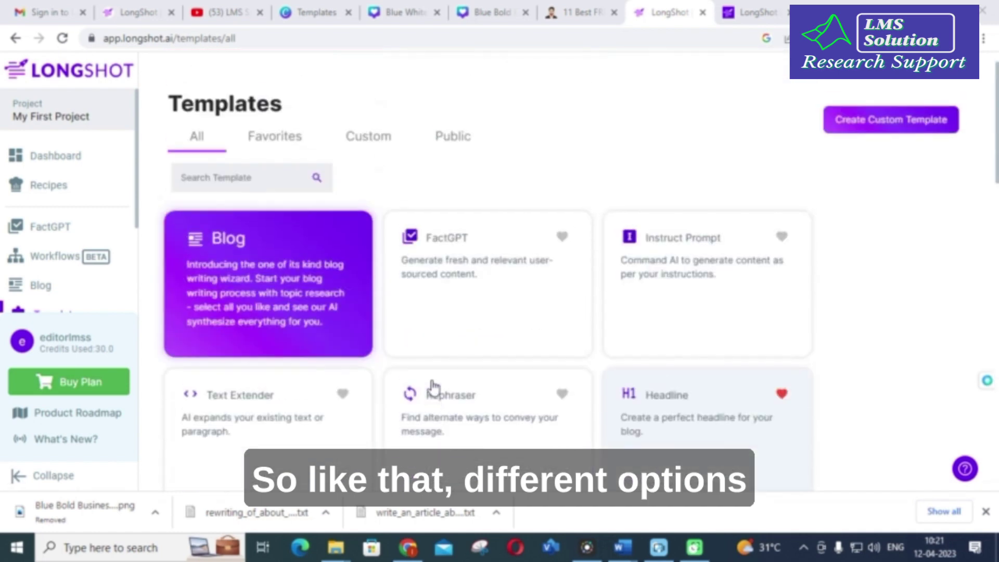